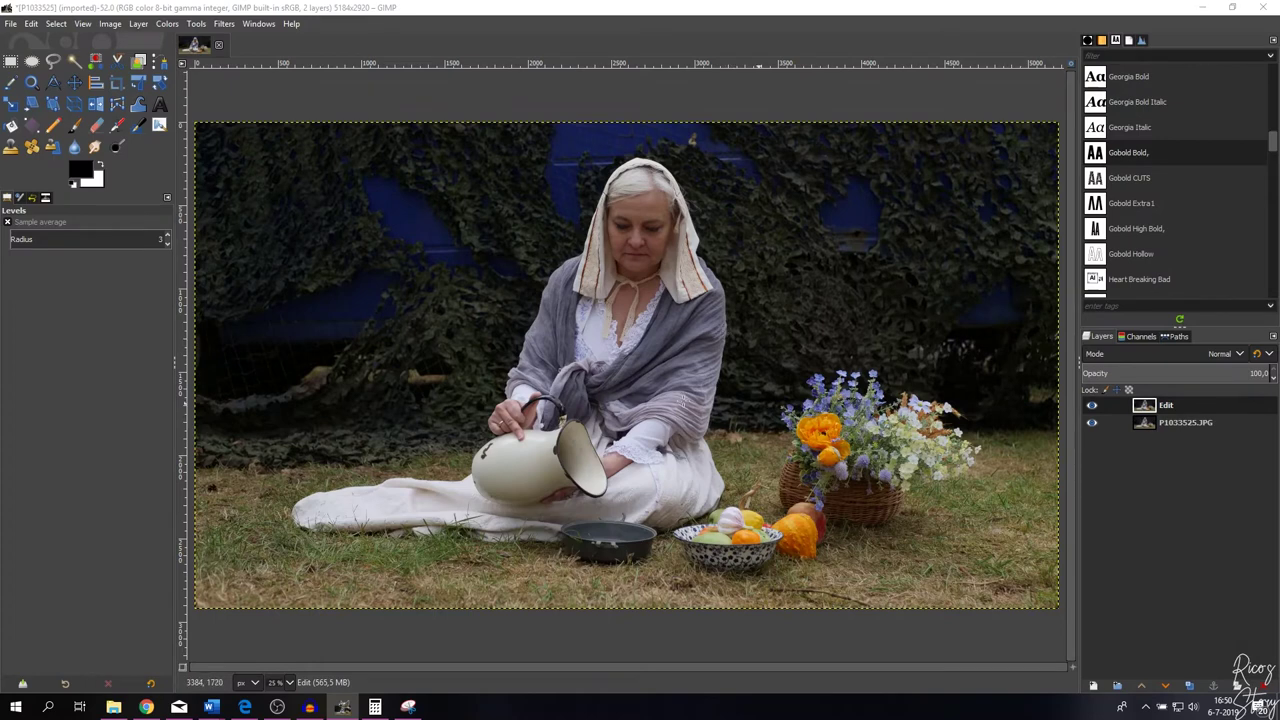
Step: Brighten the photo with an Exposure value of 0.512
left_click(170, 26)
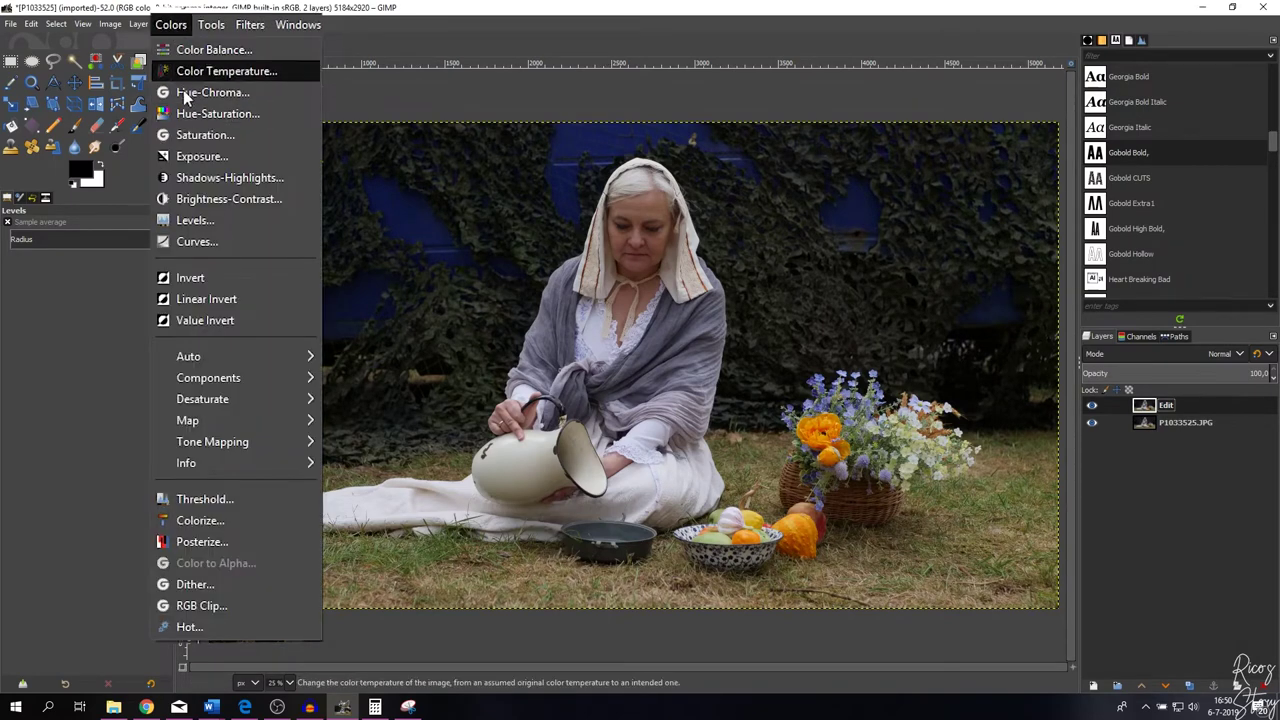
left_click(196, 157)
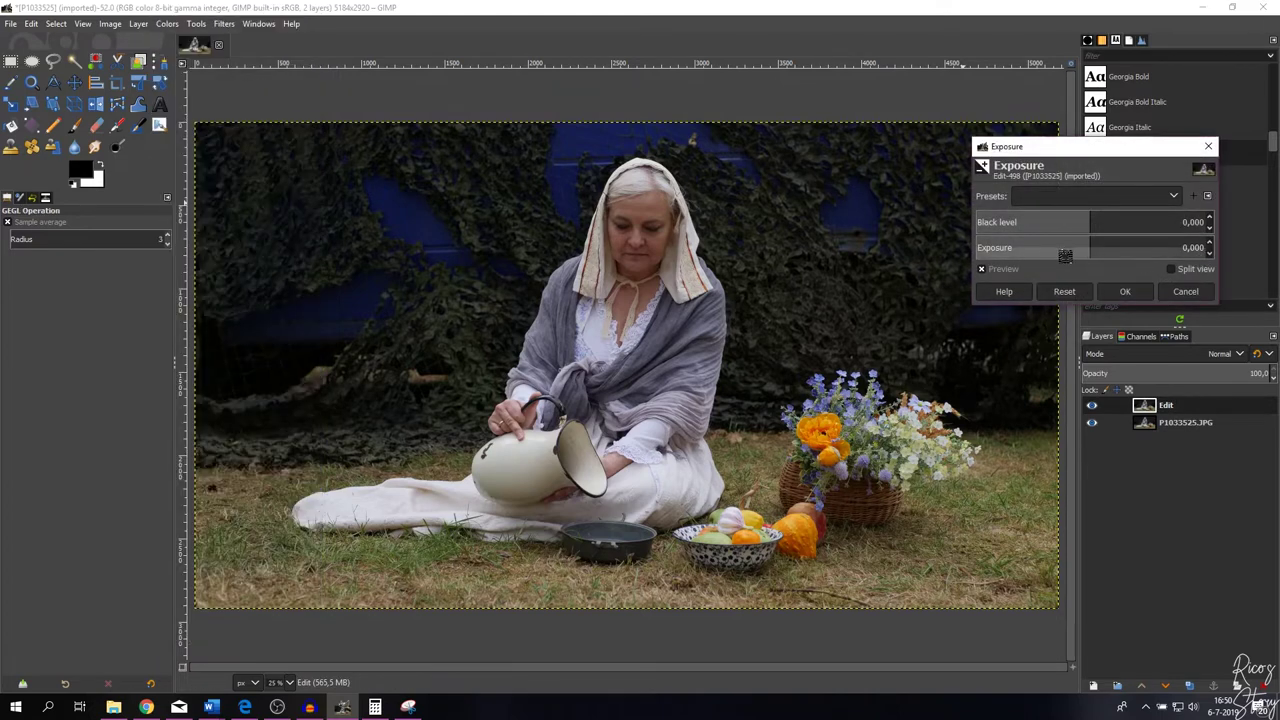
left_click_drag(1088, 254, 1130, 259)
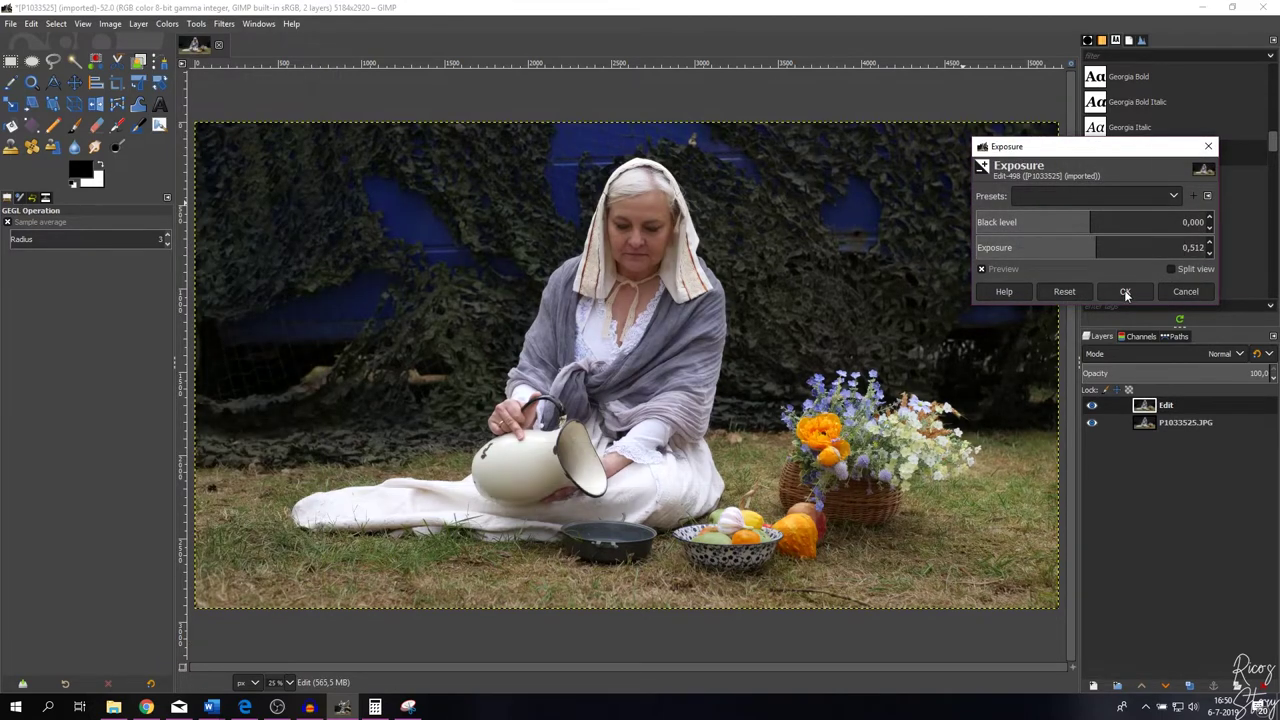
left_click(1125, 291)
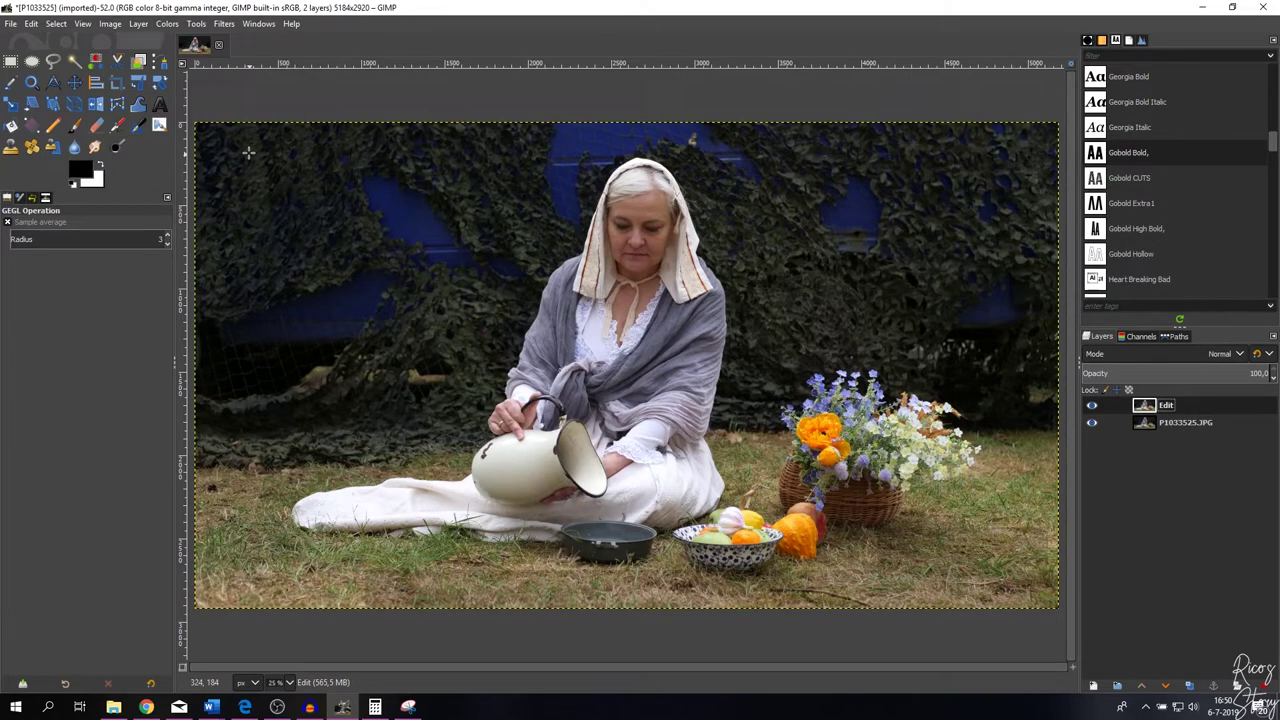
left_click(195, 24)
Step: Open Levels and try the input black and white points, returning them to 0 and 255
mouse_move(167, 24)
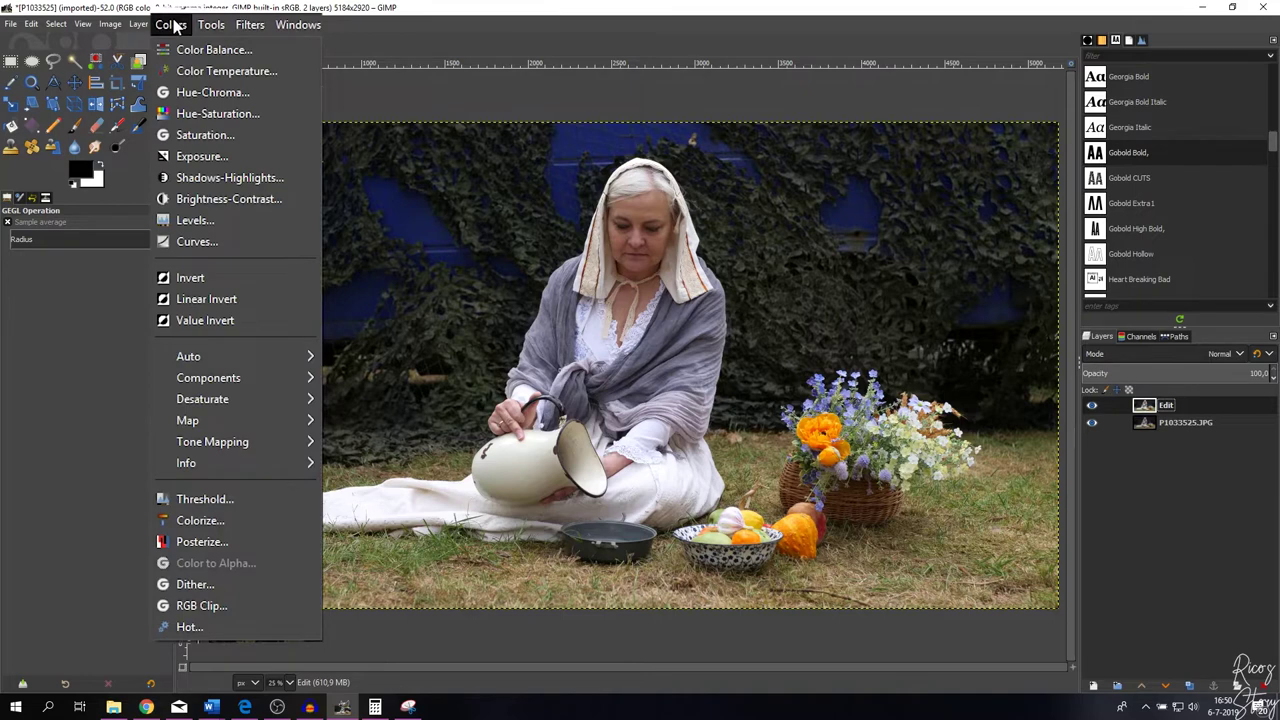
left_click(197, 221)
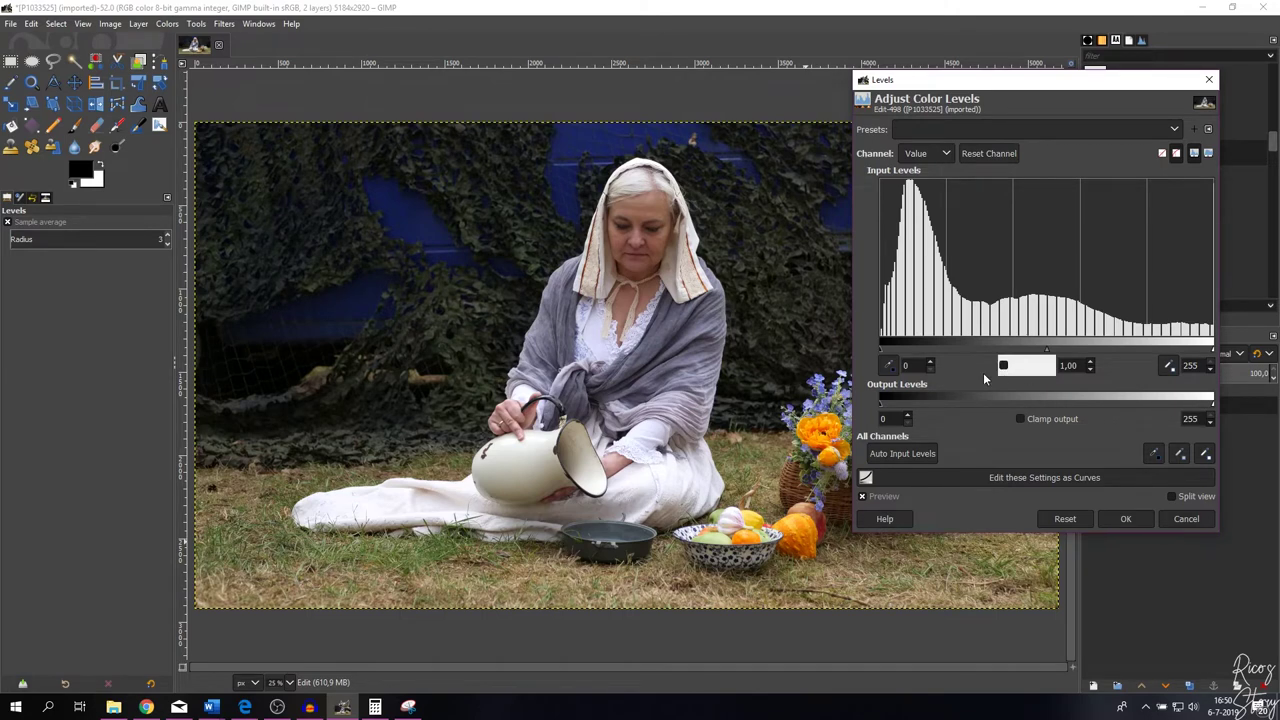
left_click_drag(880, 350, 952, 355)
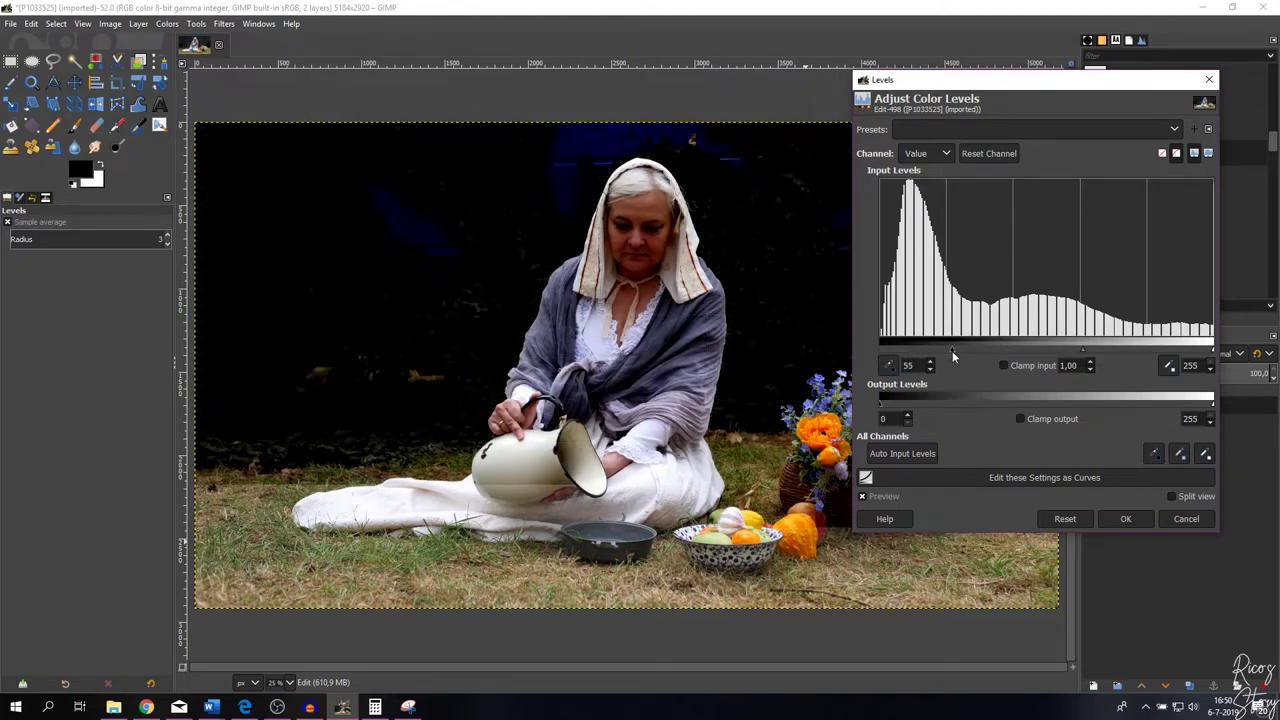
left_click_drag(952, 353, 873, 350)
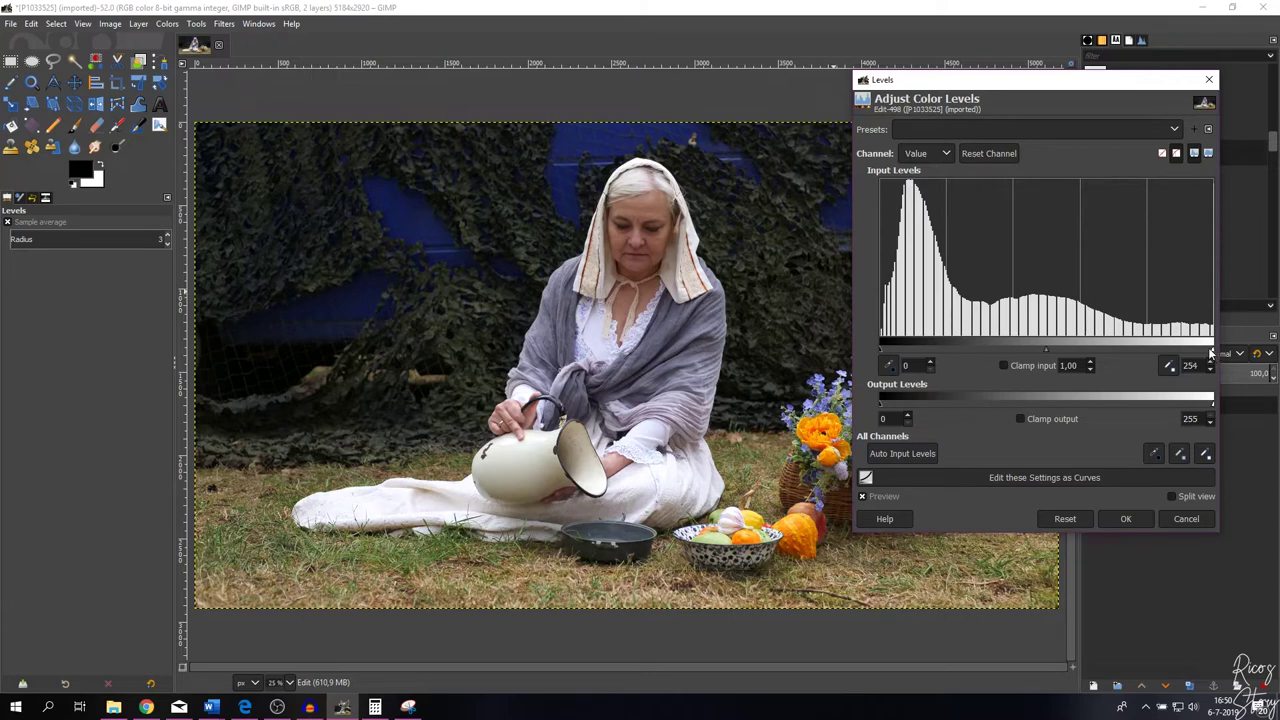
left_click_drag(1212, 347, 1126, 352)
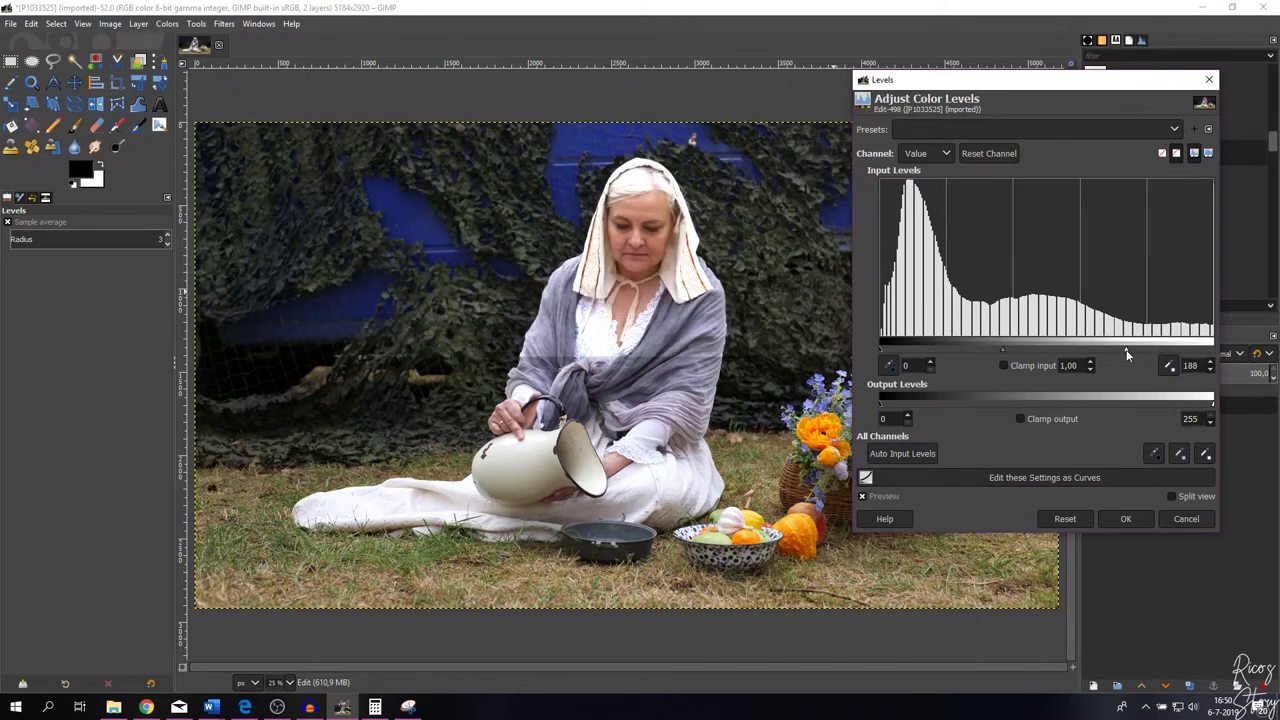
left_click_drag(1126, 352, 1212, 347)
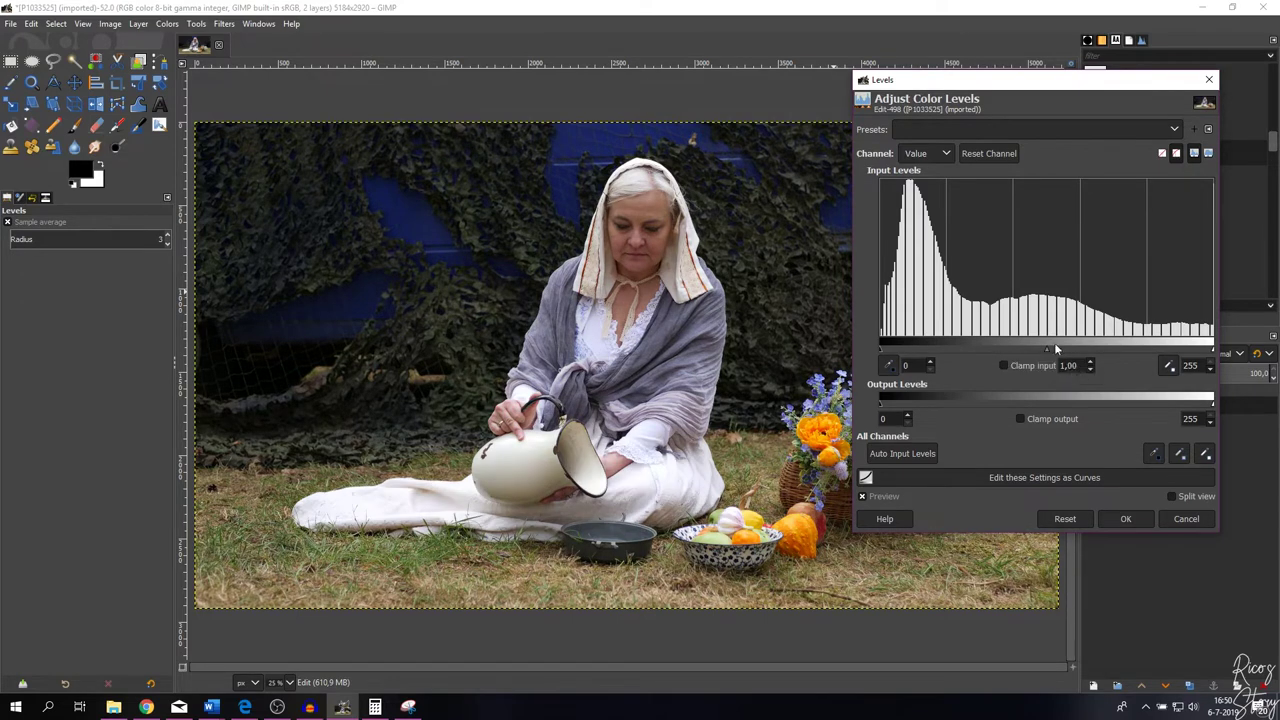
Step: Try the midtone gamma, then reset the levels to defaults 0, 1.00 and 255
left_click_drag(1048, 351, 1074, 351)
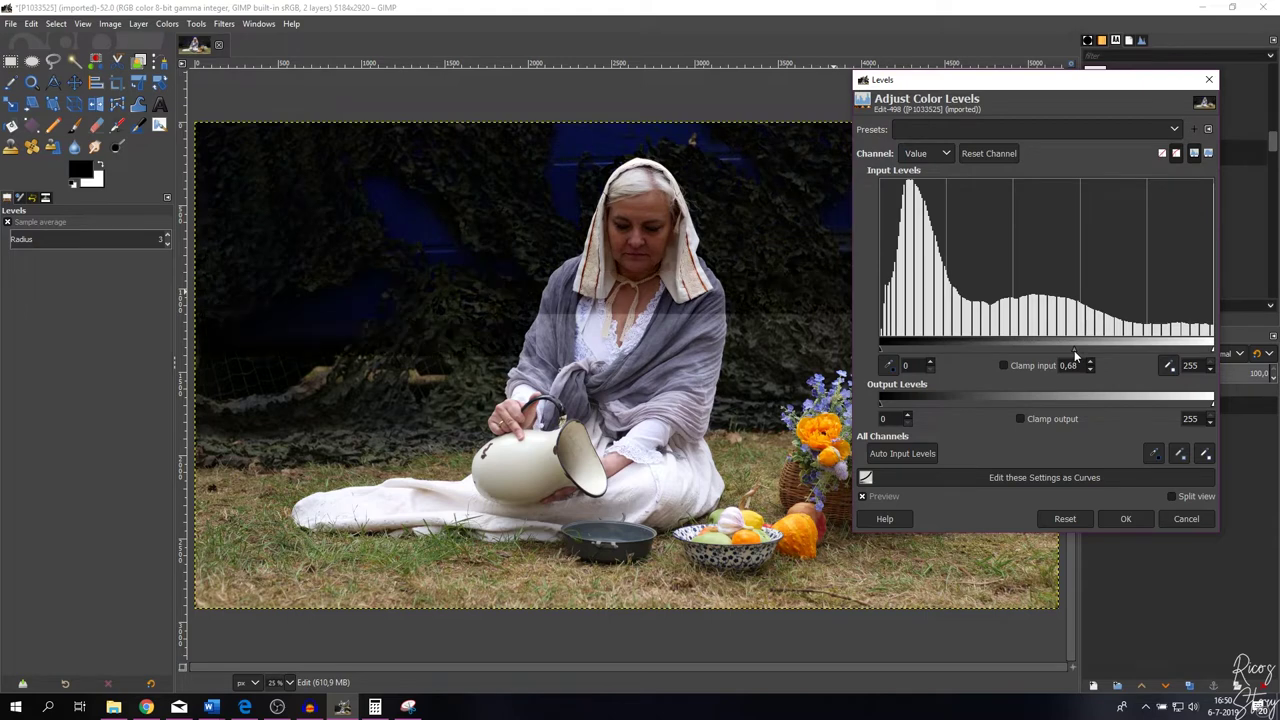
left_click_drag(1074, 351, 1025, 354)
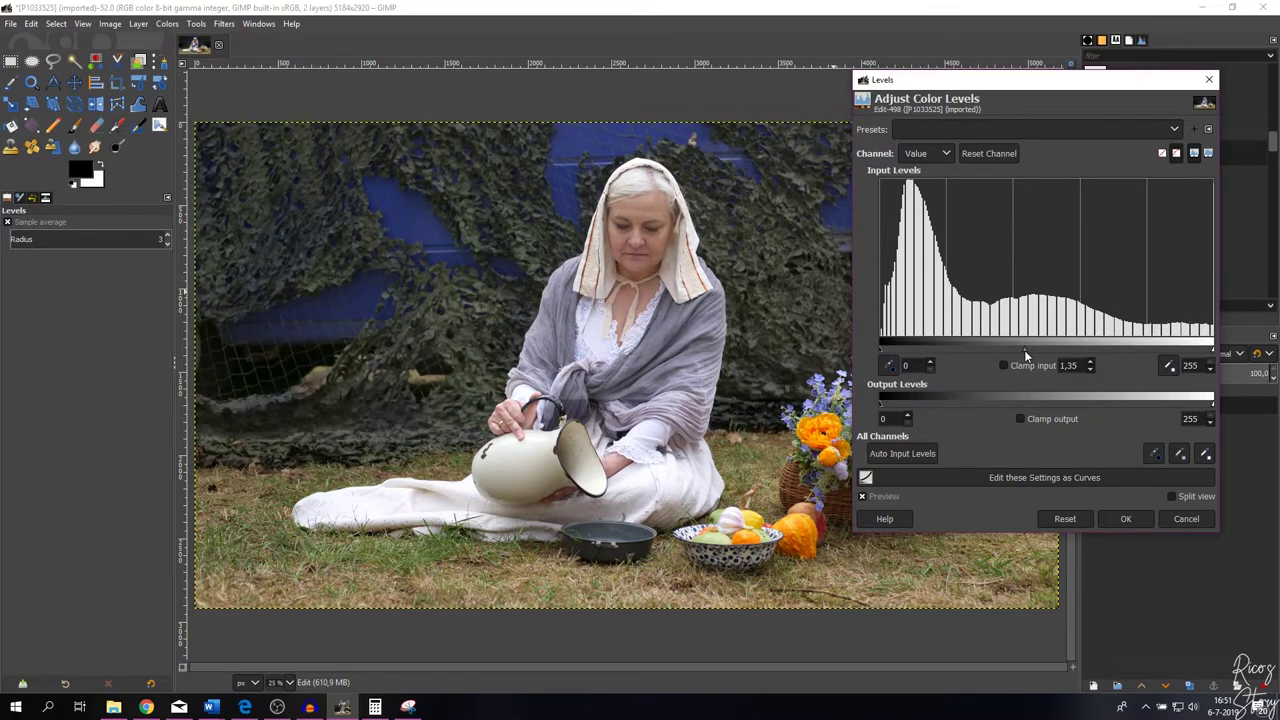
left_click(1064, 518)
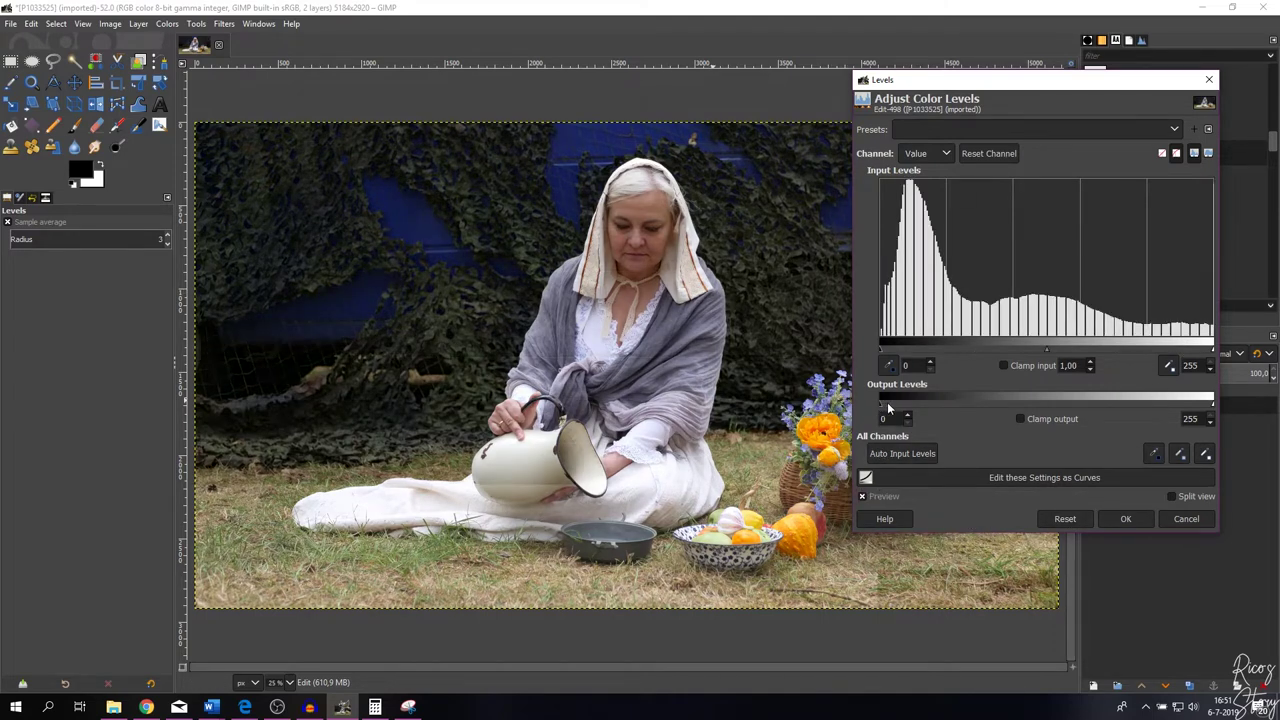
left_click_drag(881, 403, 954, 407)
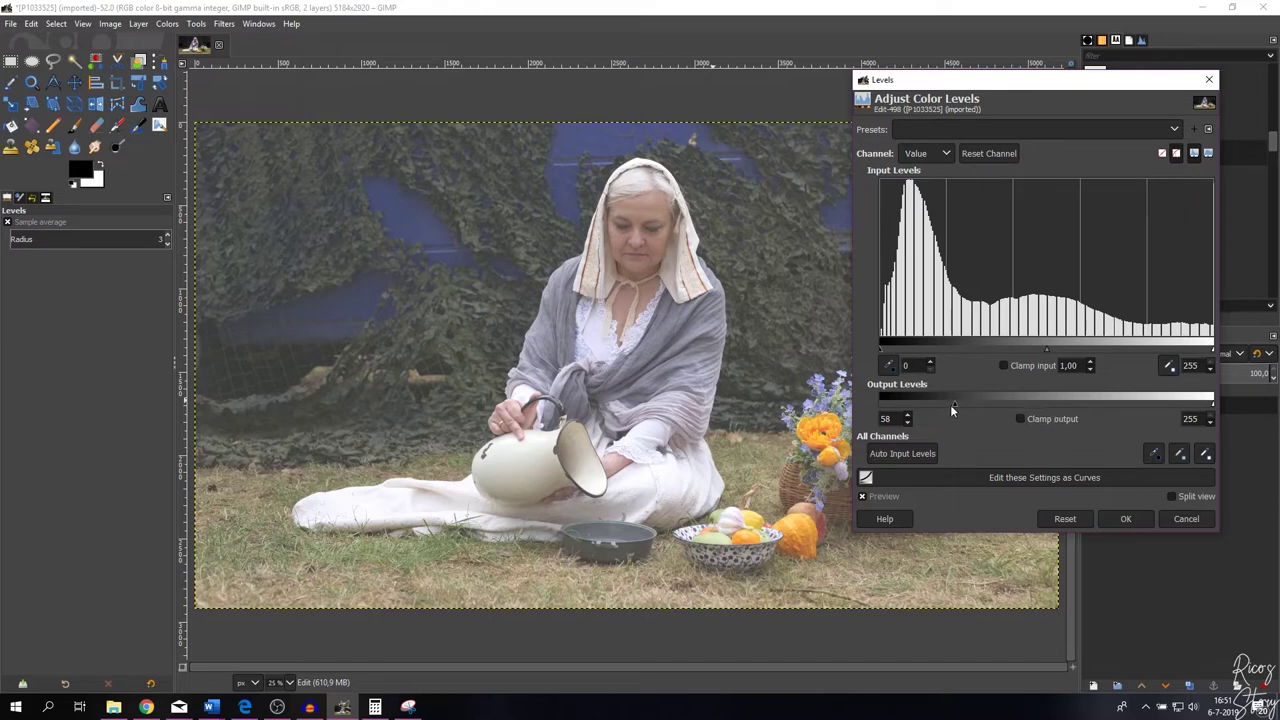
left_click_drag(954, 402, 854, 399)
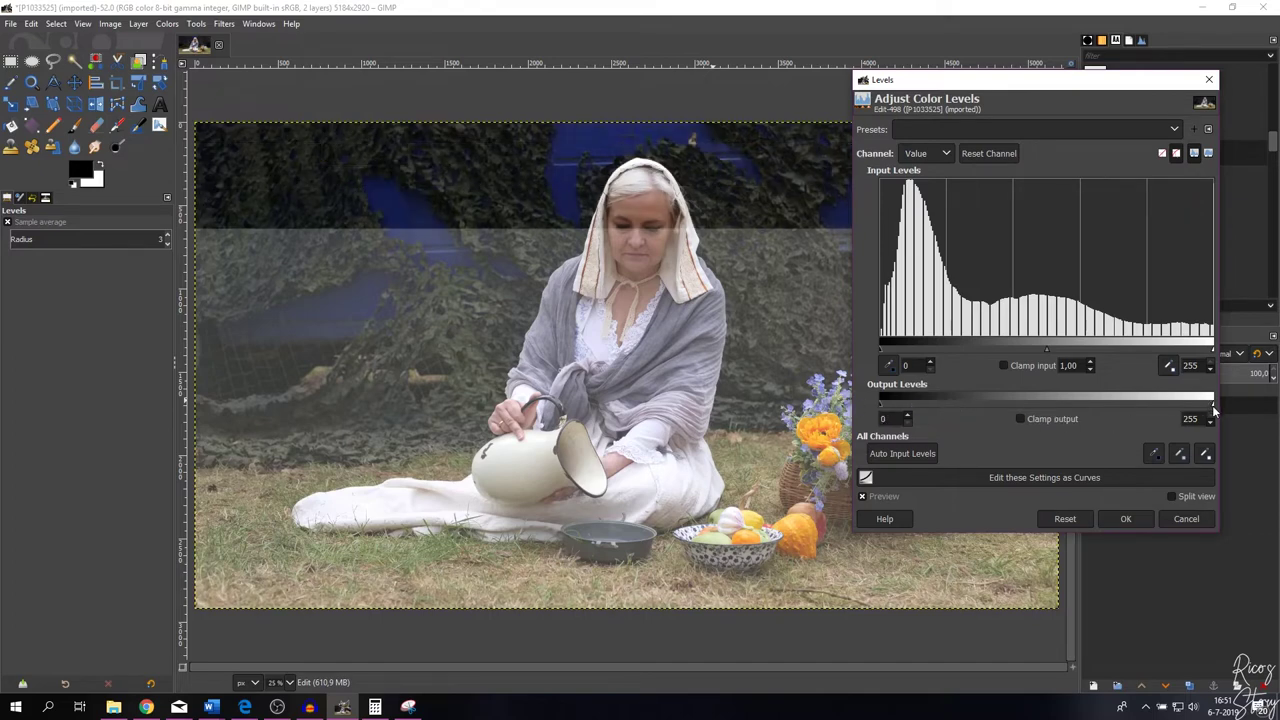
left_click_drag(1212, 404, 1210, 402)
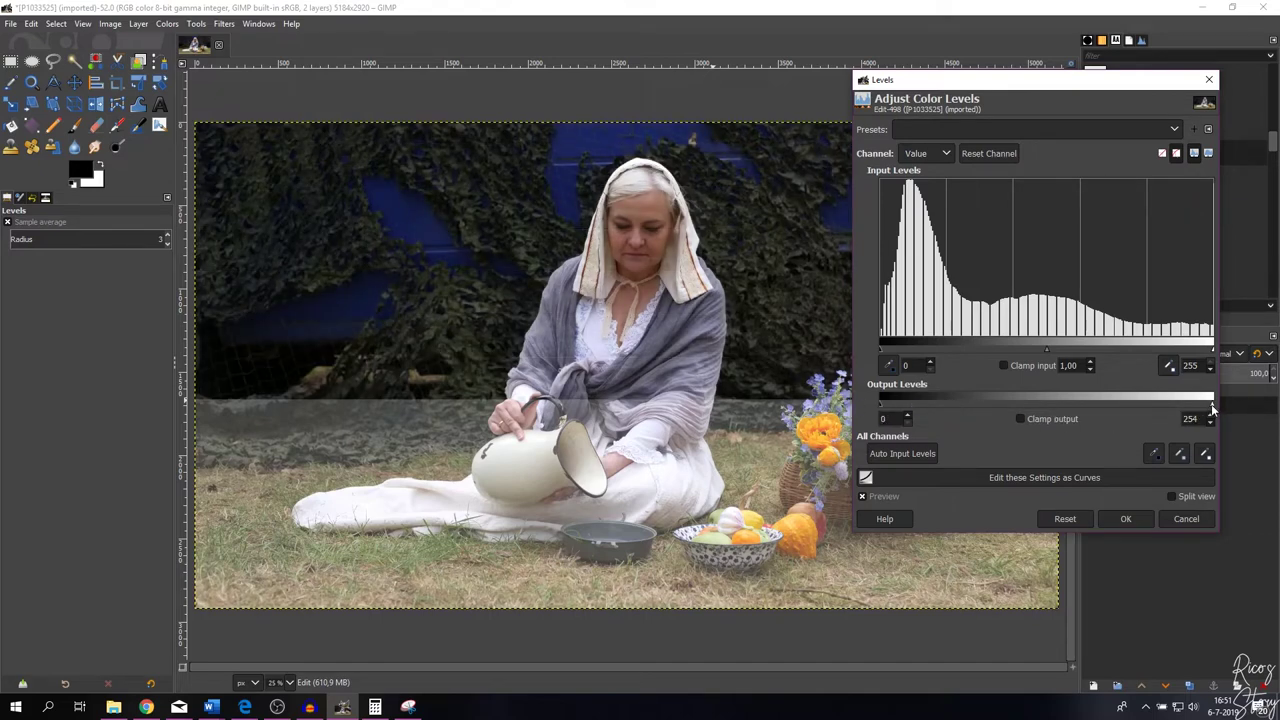
left_click_drag(1115, 404, 1108, 408)
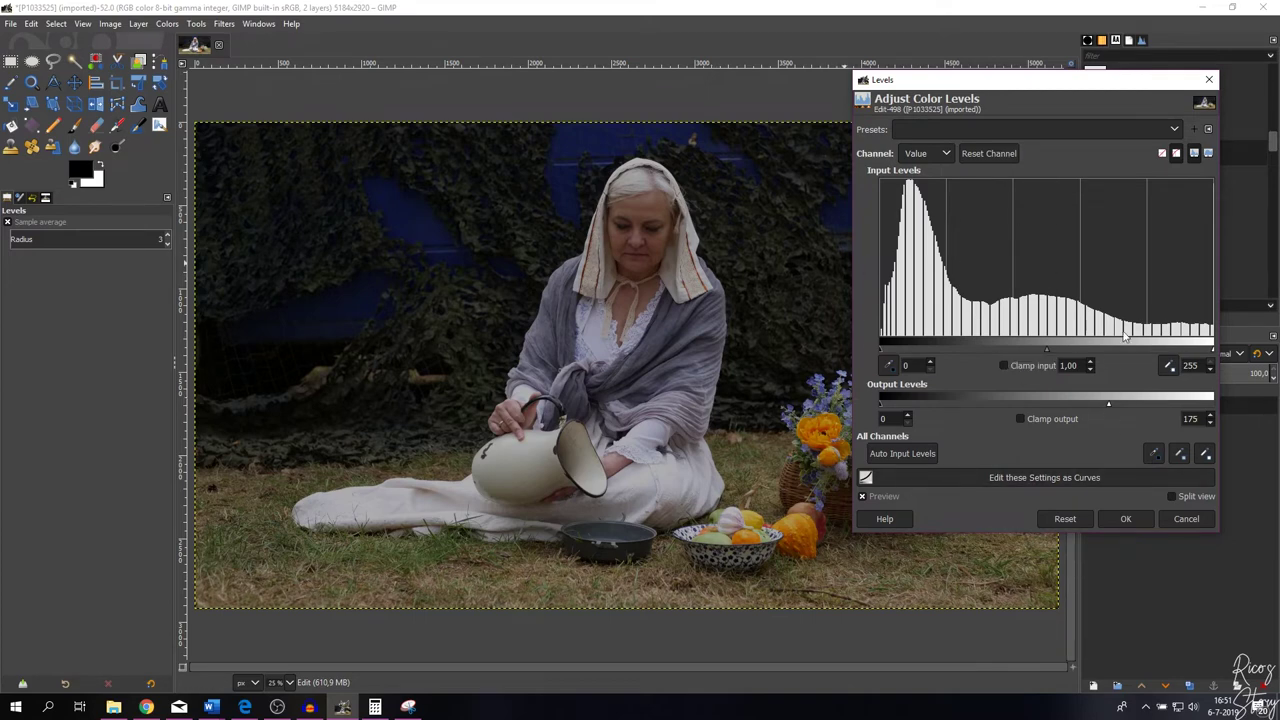
left_click(1064, 518)
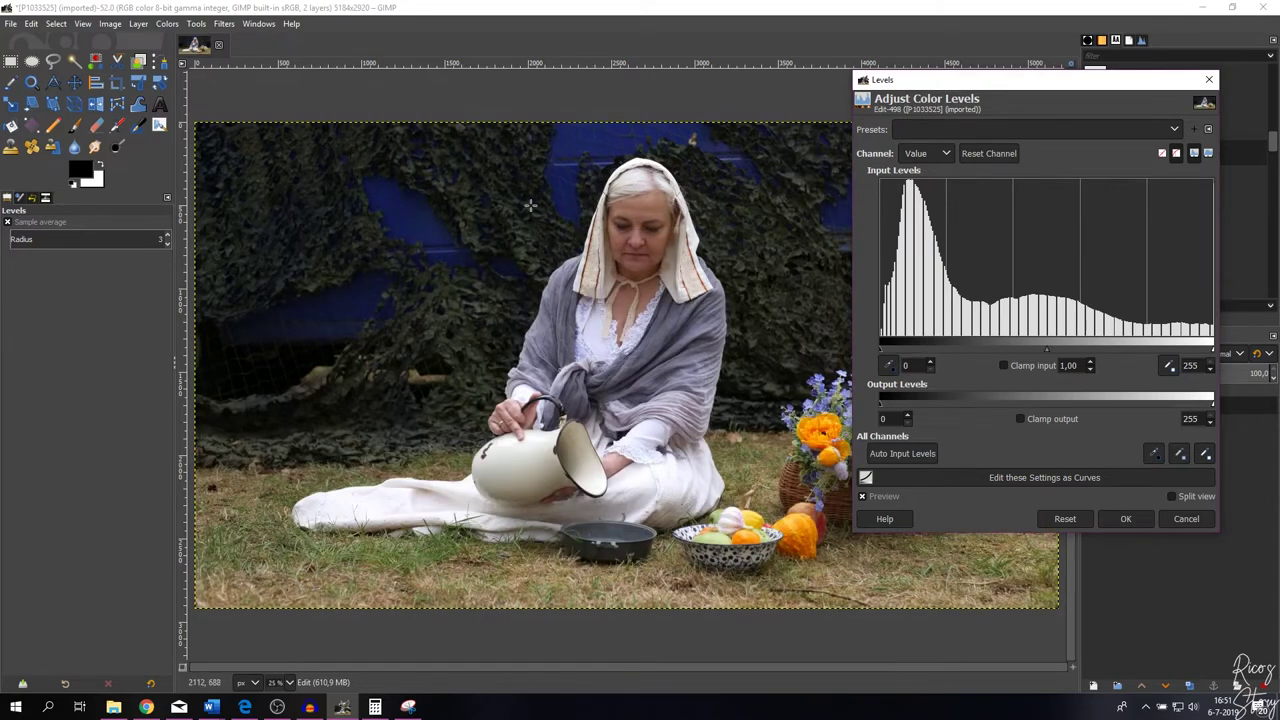
Step: Switch Levels to the Red channel and set its input levels to 12 and 230
left_click(918, 156)
left_click(920, 172)
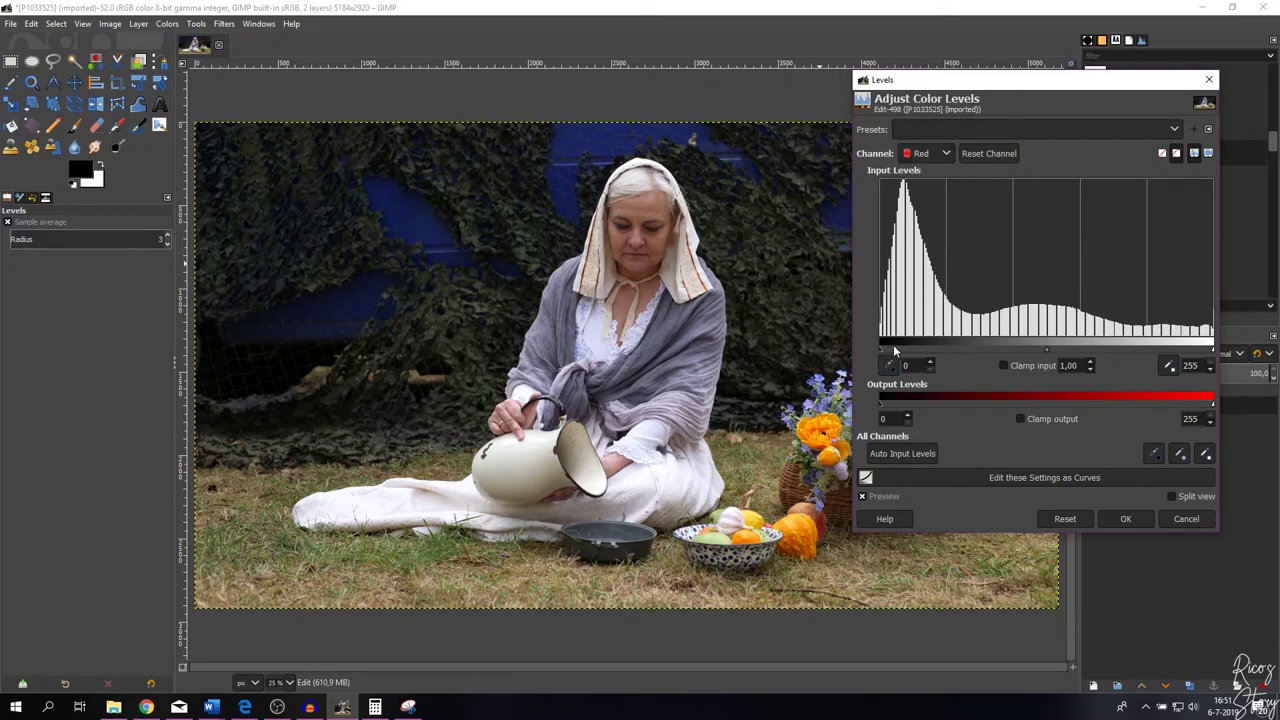
left_click_drag(879, 346, 1023, 353)
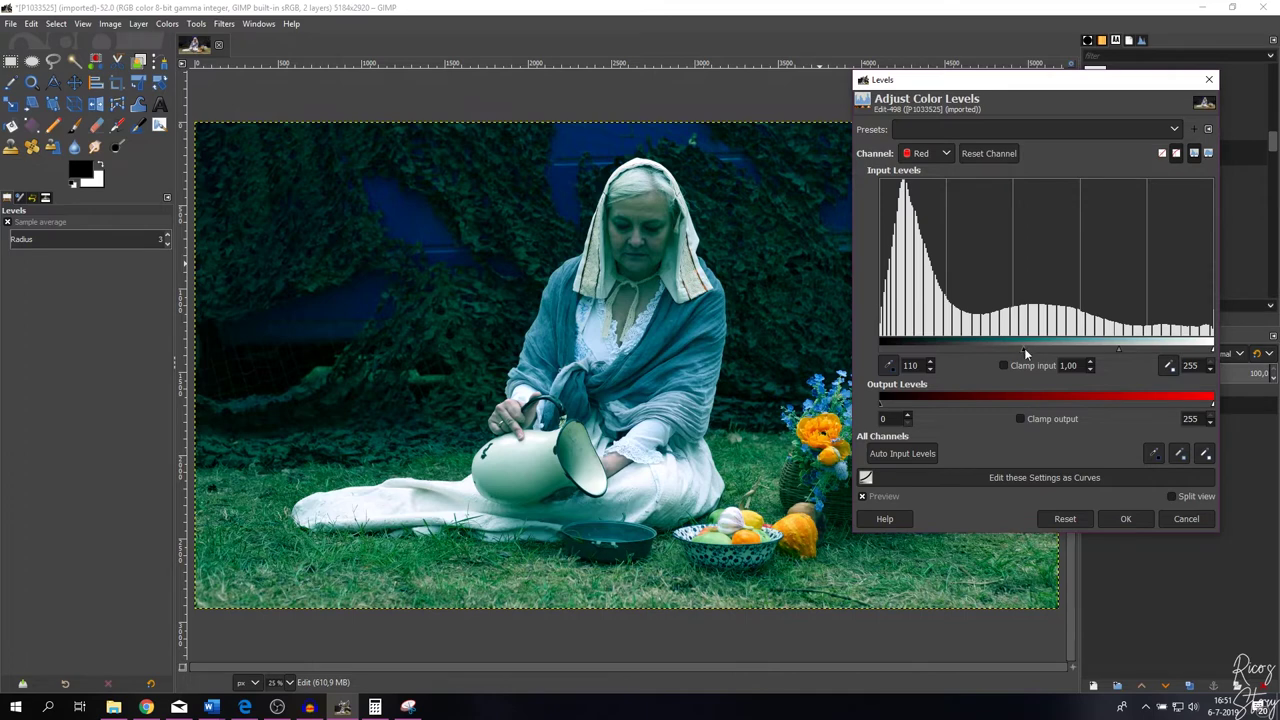
left_click_drag(1024, 348, 876, 346)
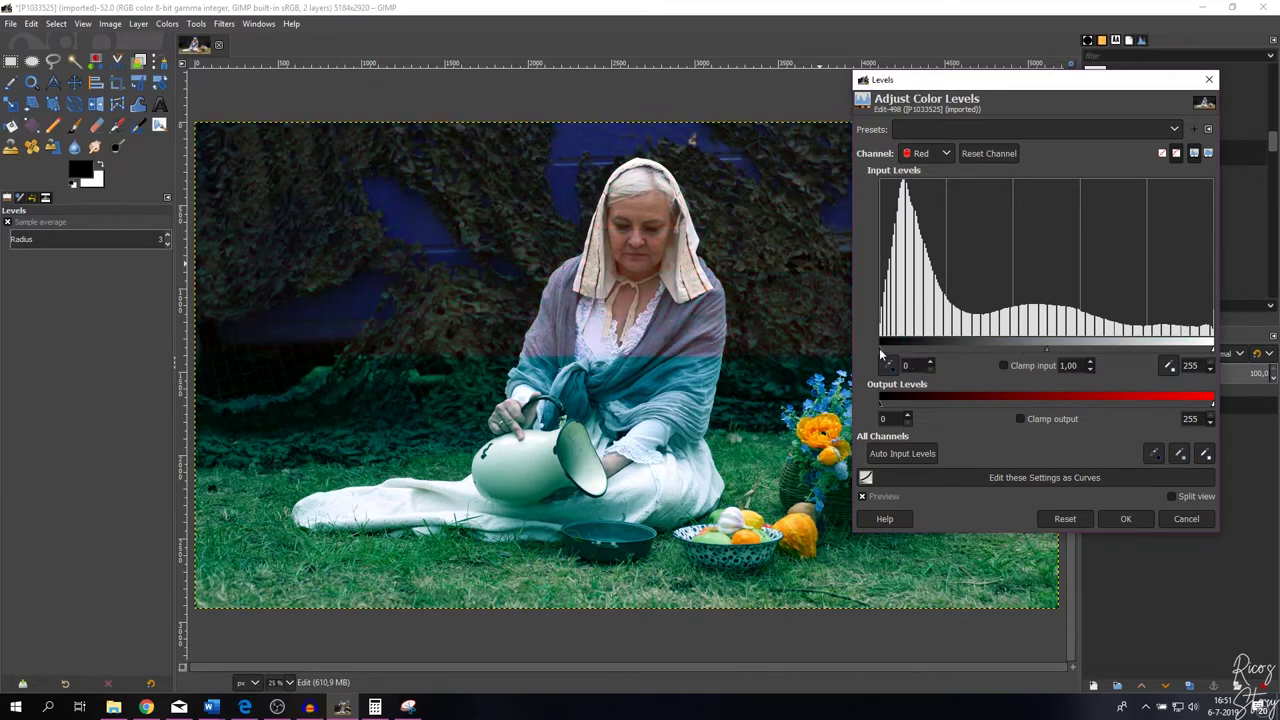
left_click_drag(883, 354, 886, 354)
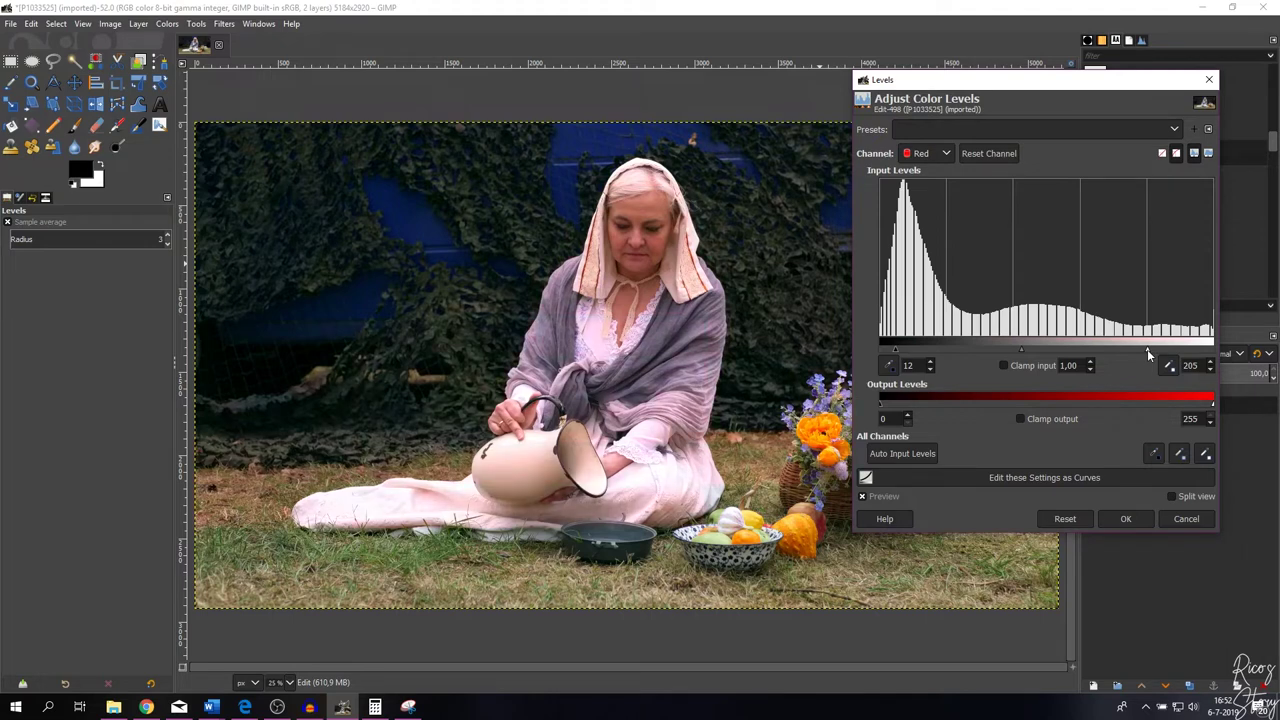
left_click_drag(1147, 349, 1154, 349)
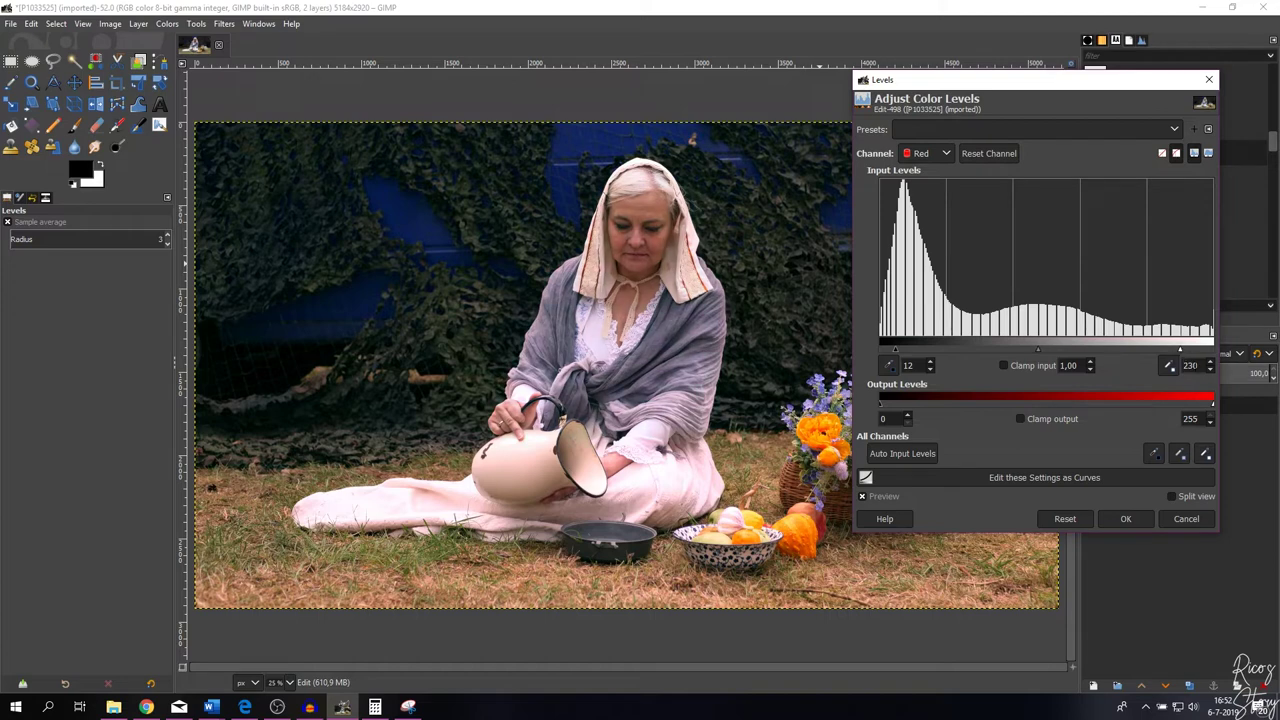
Step: Compare the red-channel correction in Split view, keeping red output levels at 0–255
left_click(1174, 498)
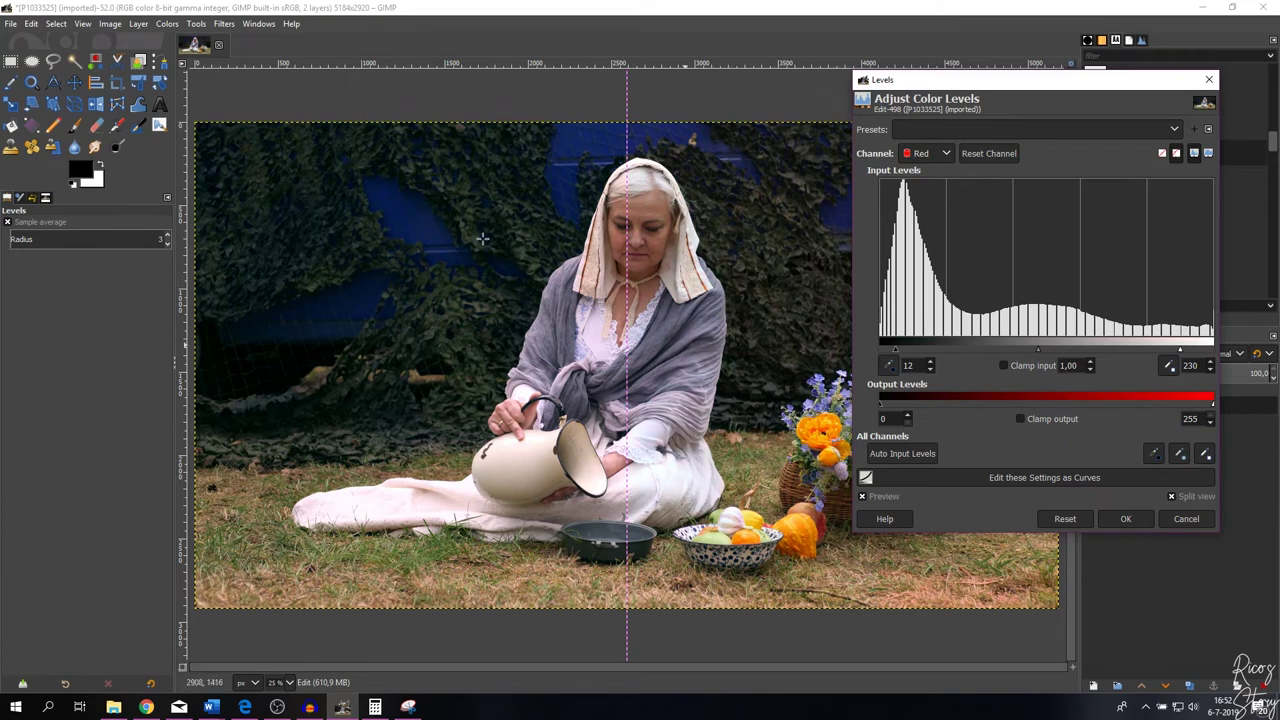
left_click_drag(627, 238, 414, 290)
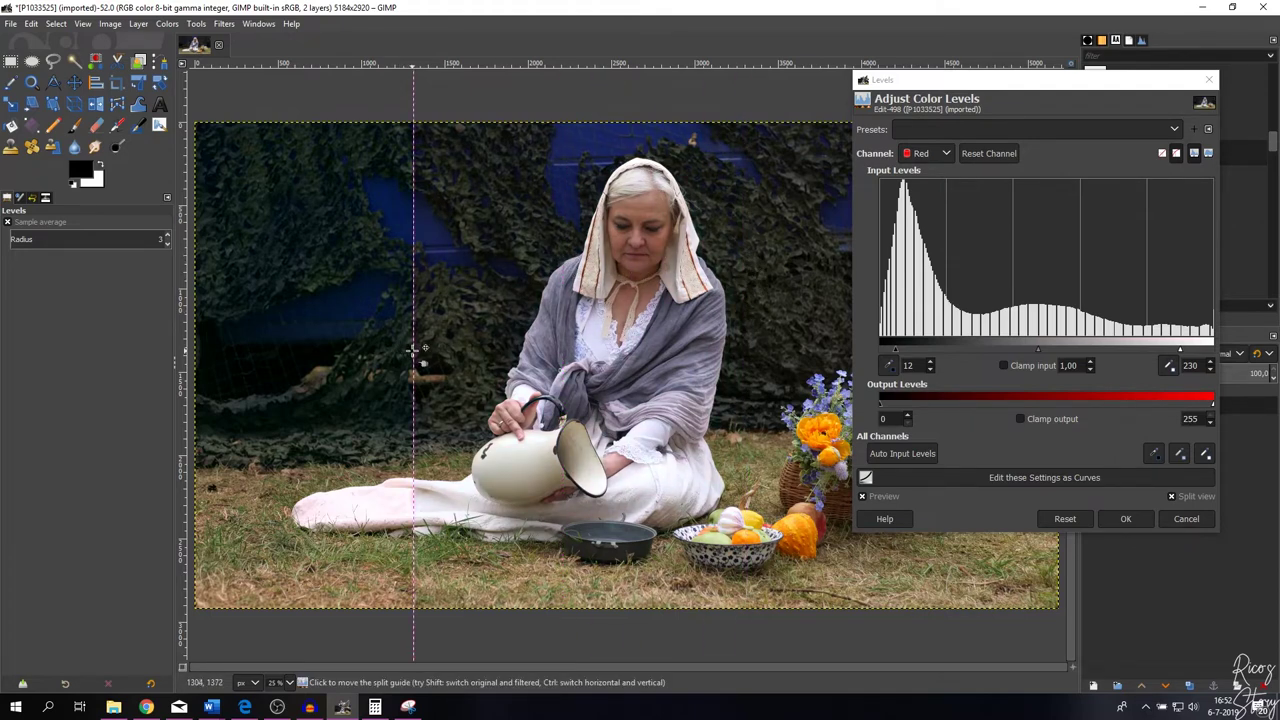
left_click_drag(414, 350, 657, 385)
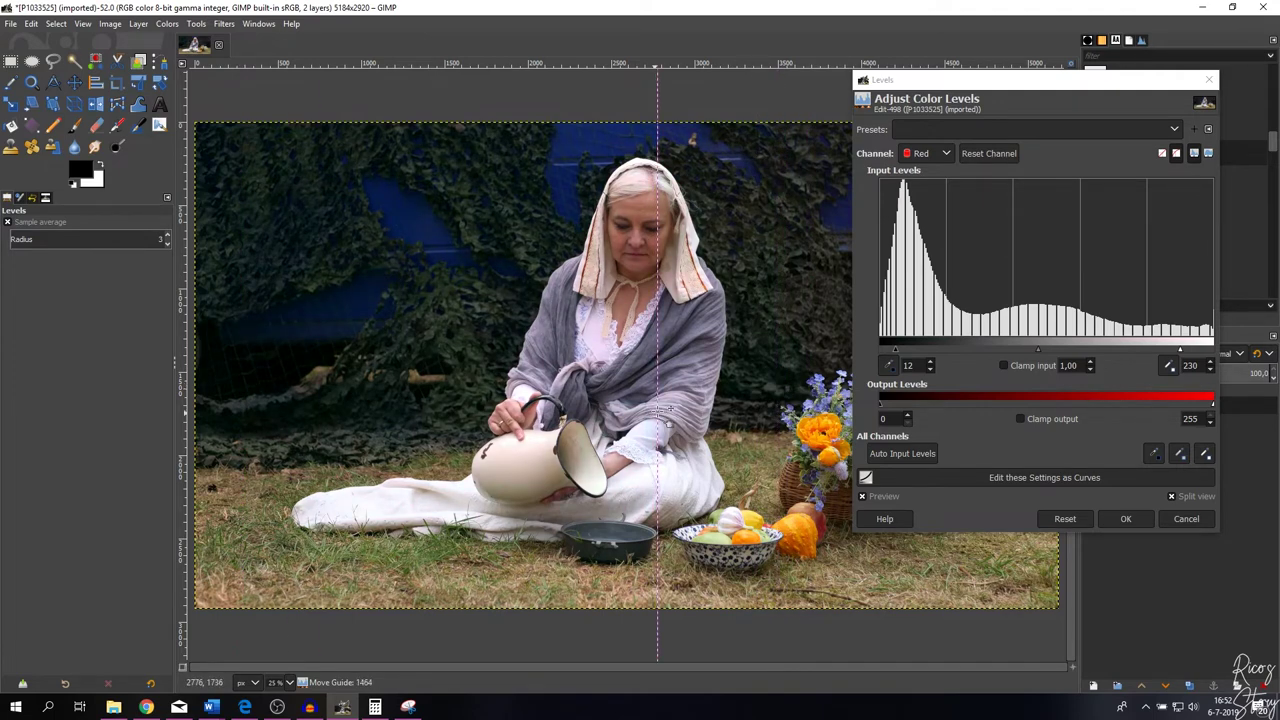
mouse_move(879, 402)
left_mouse_down()
mouse_move(965, 403)
mouse_move(880, 404)
left_mouse_up()
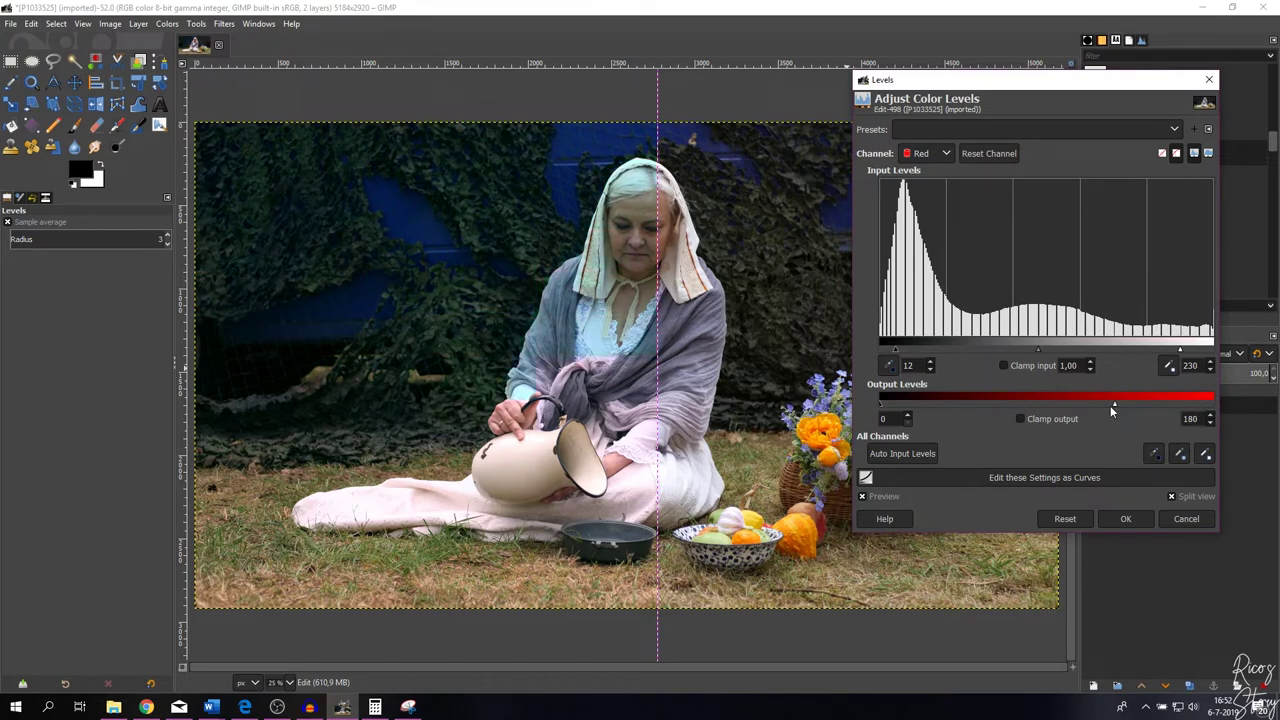
left_click_drag(1110, 405, 1240, 403)
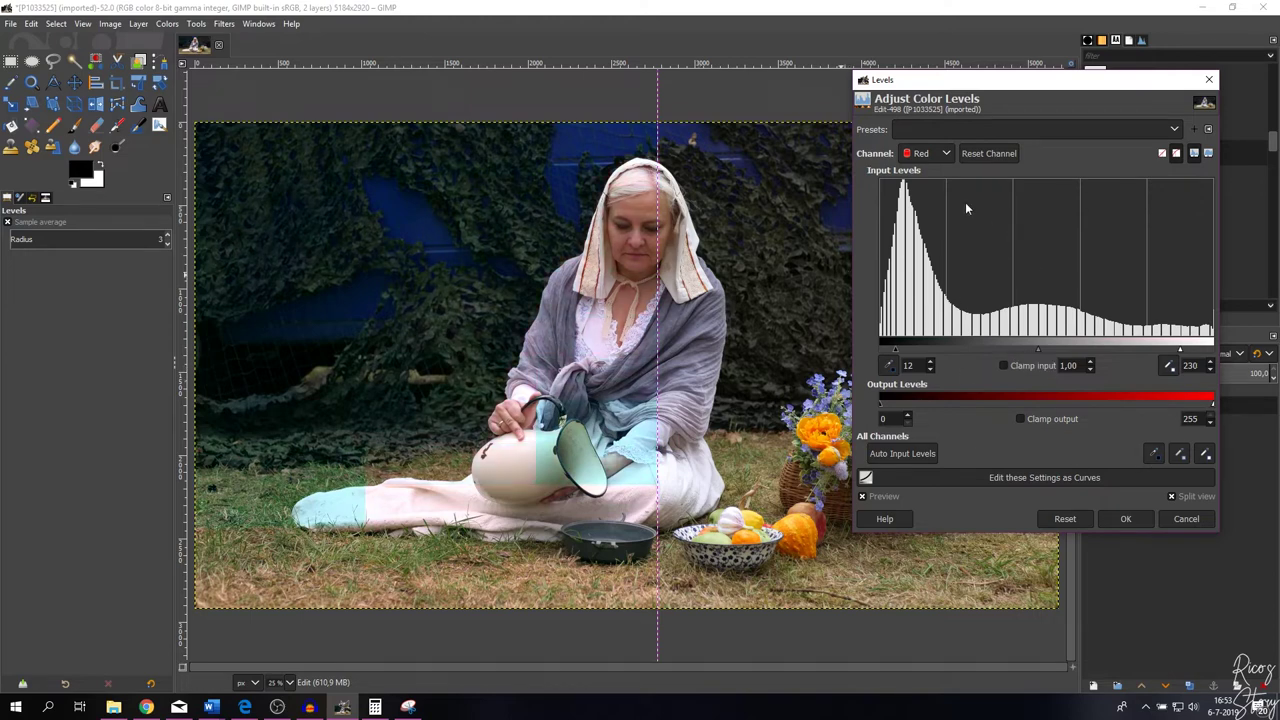
left_click(930, 157)
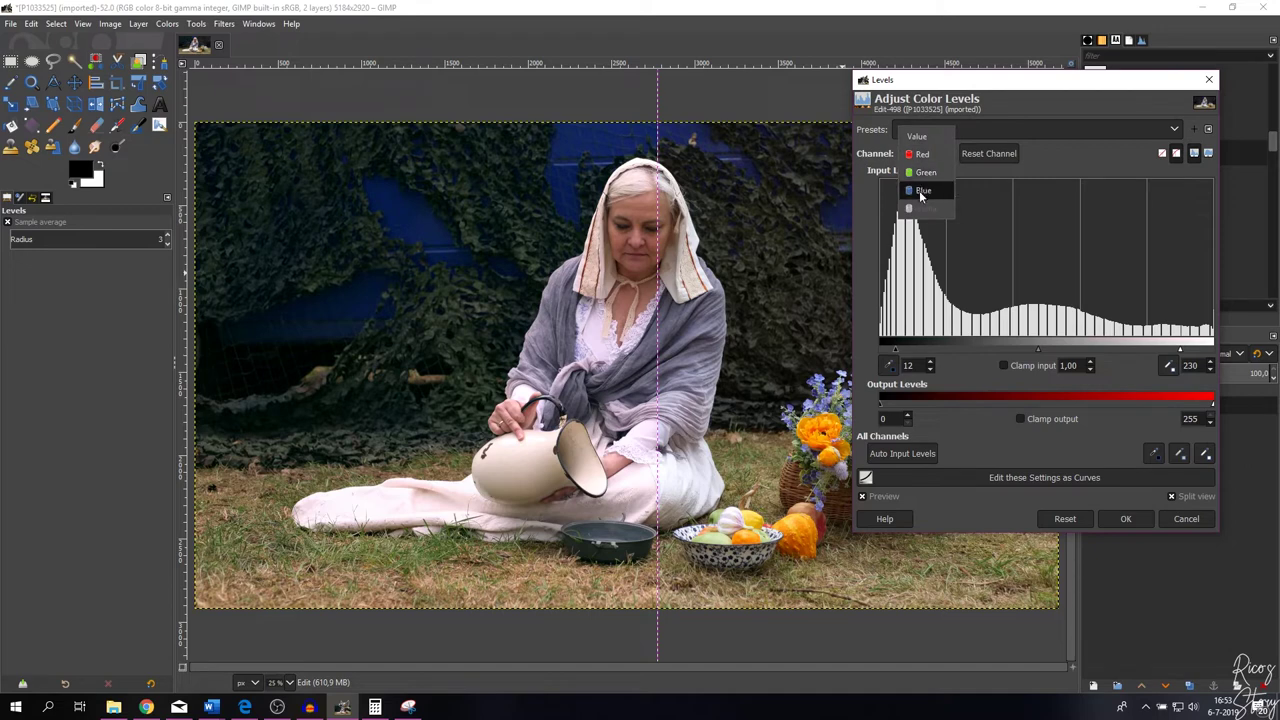
Step: Set the Blue channel output levels to 8 and 230, compare in split view, and apply Levels
left_click(919, 190)
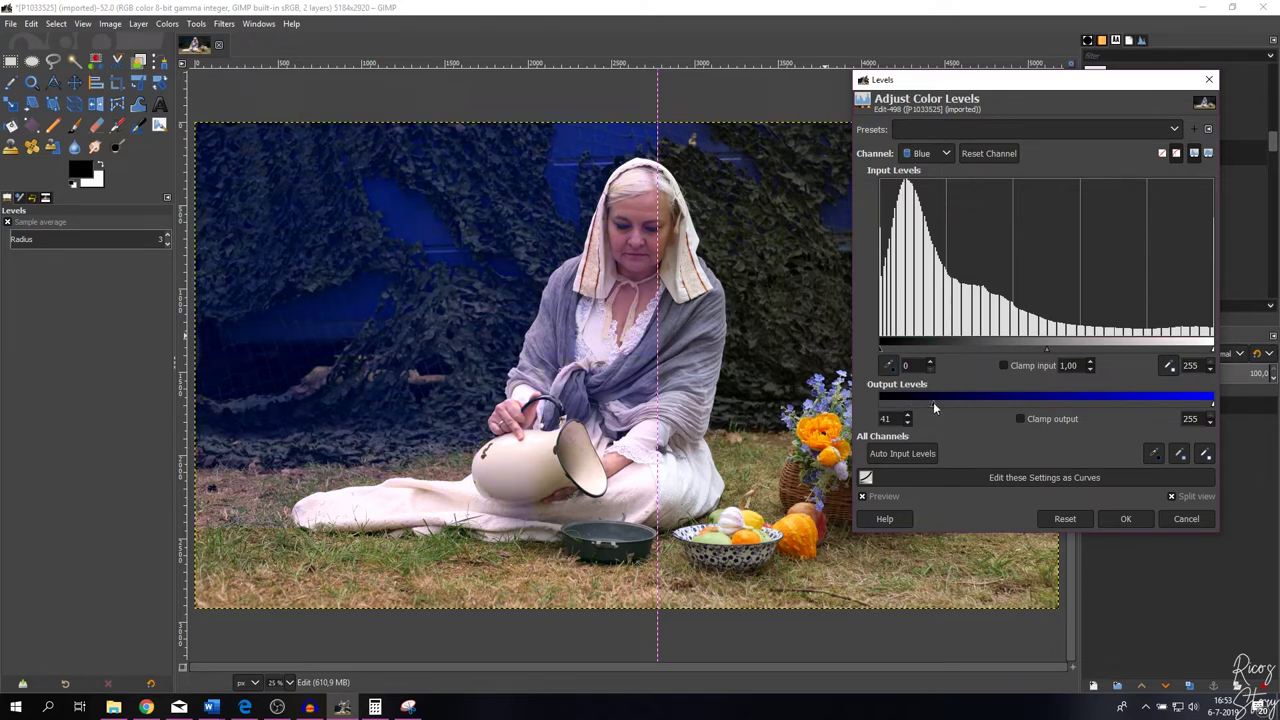
left_click_drag(933, 405, 893, 408)
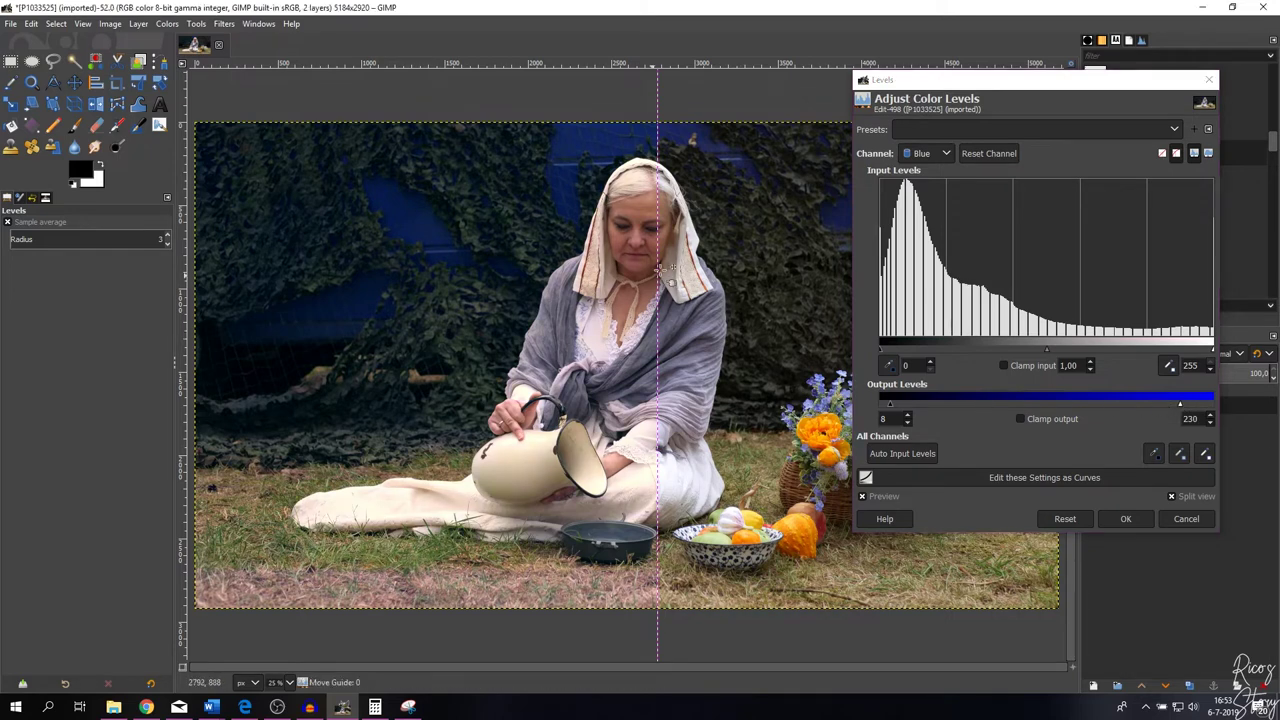
left_click_drag(657, 270, 437, 267)
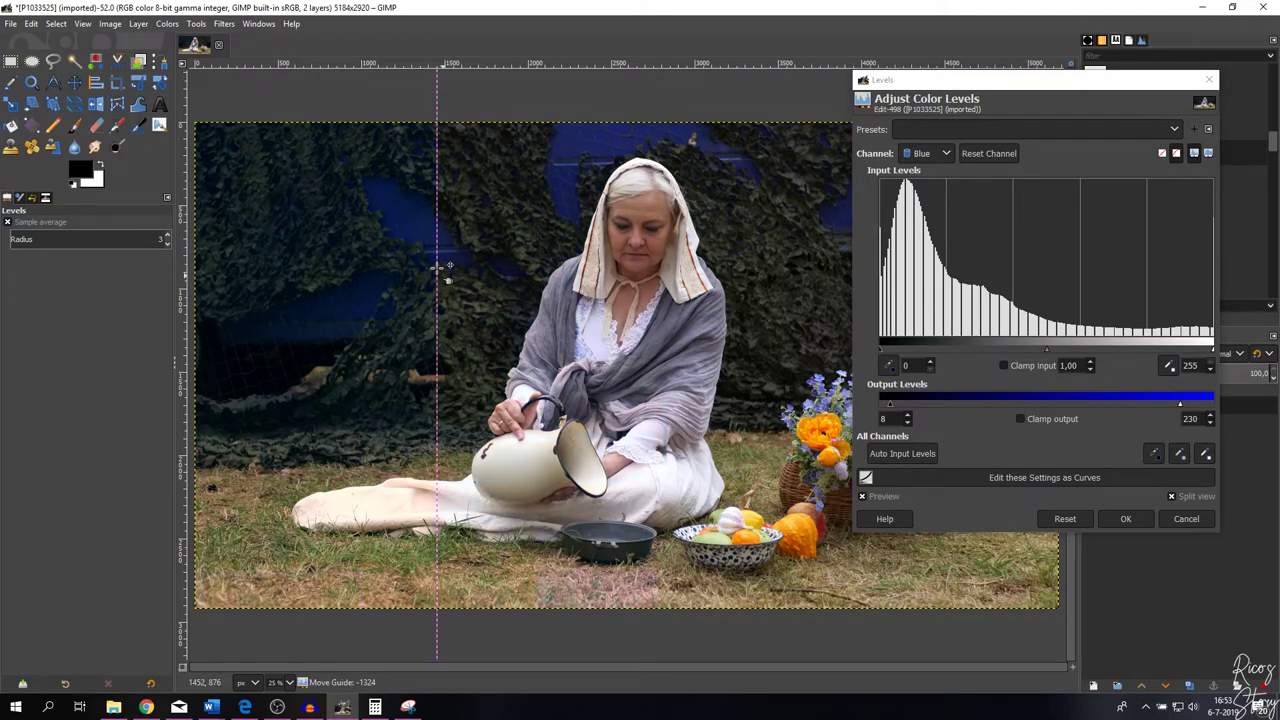
left_click_drag(437, 267, 889, 293)
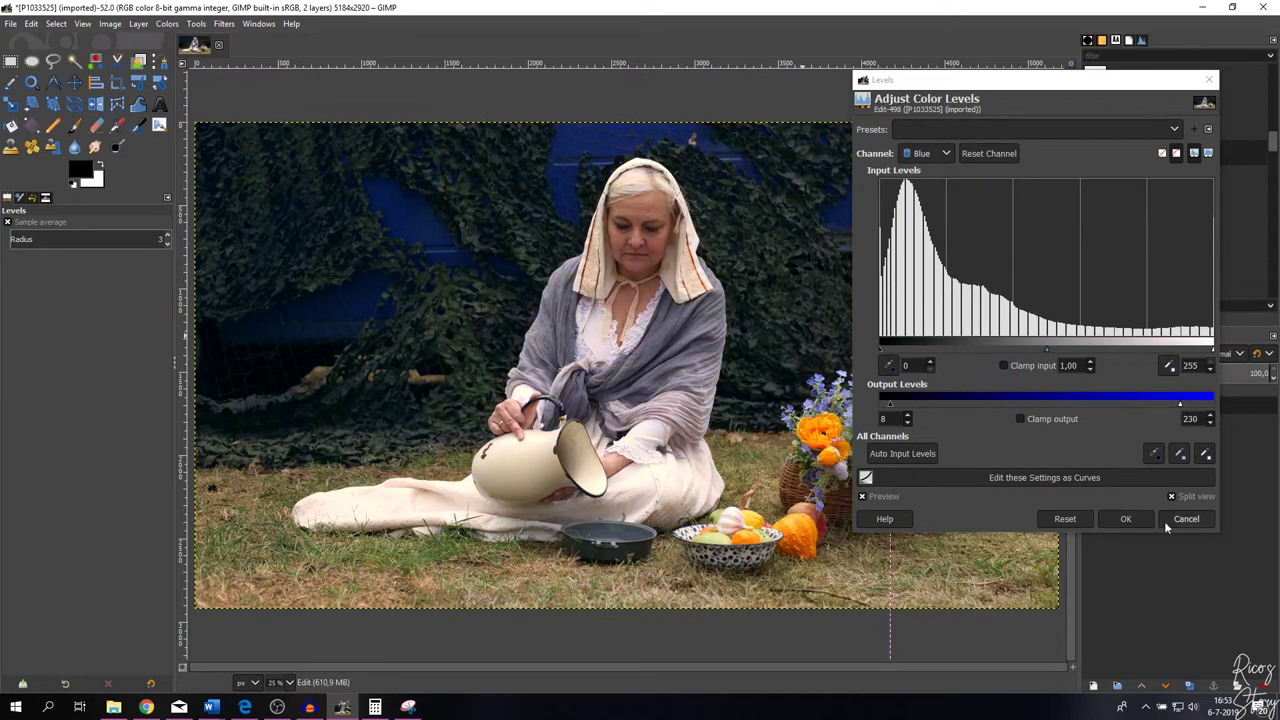
left_click(1125, 518)
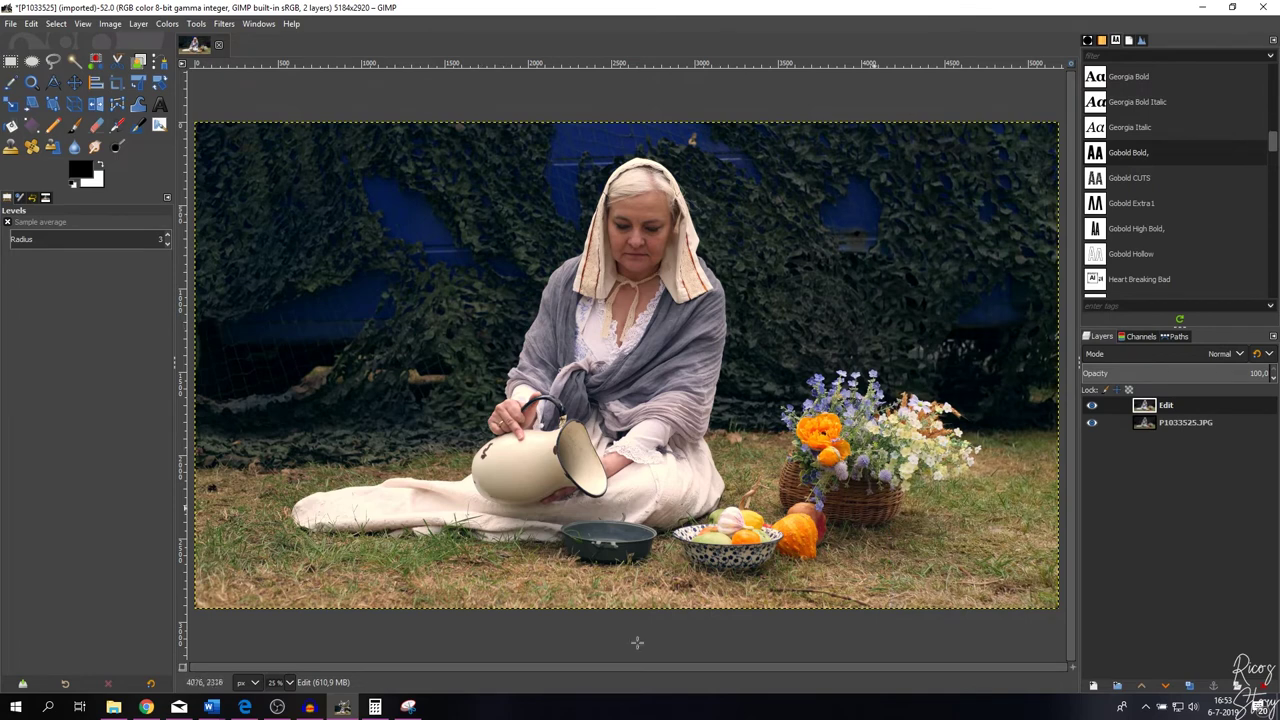
left_click(1092, 406)
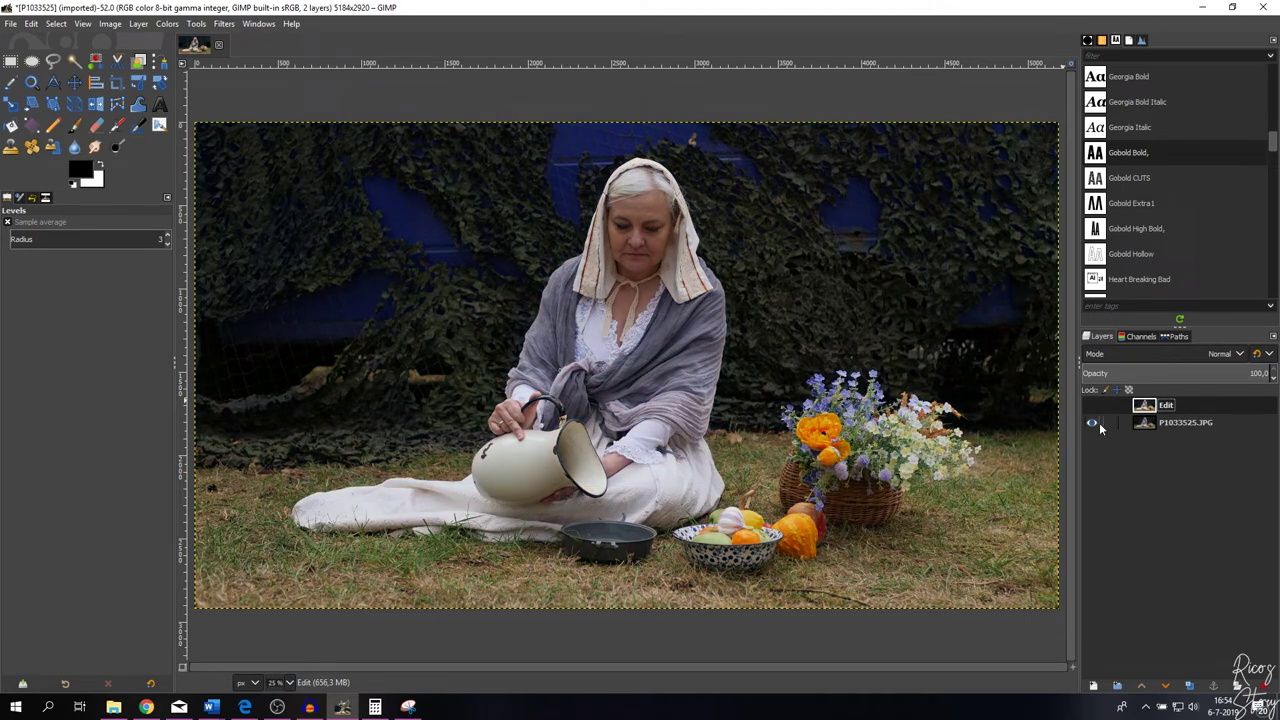
left_click(1092, 406)
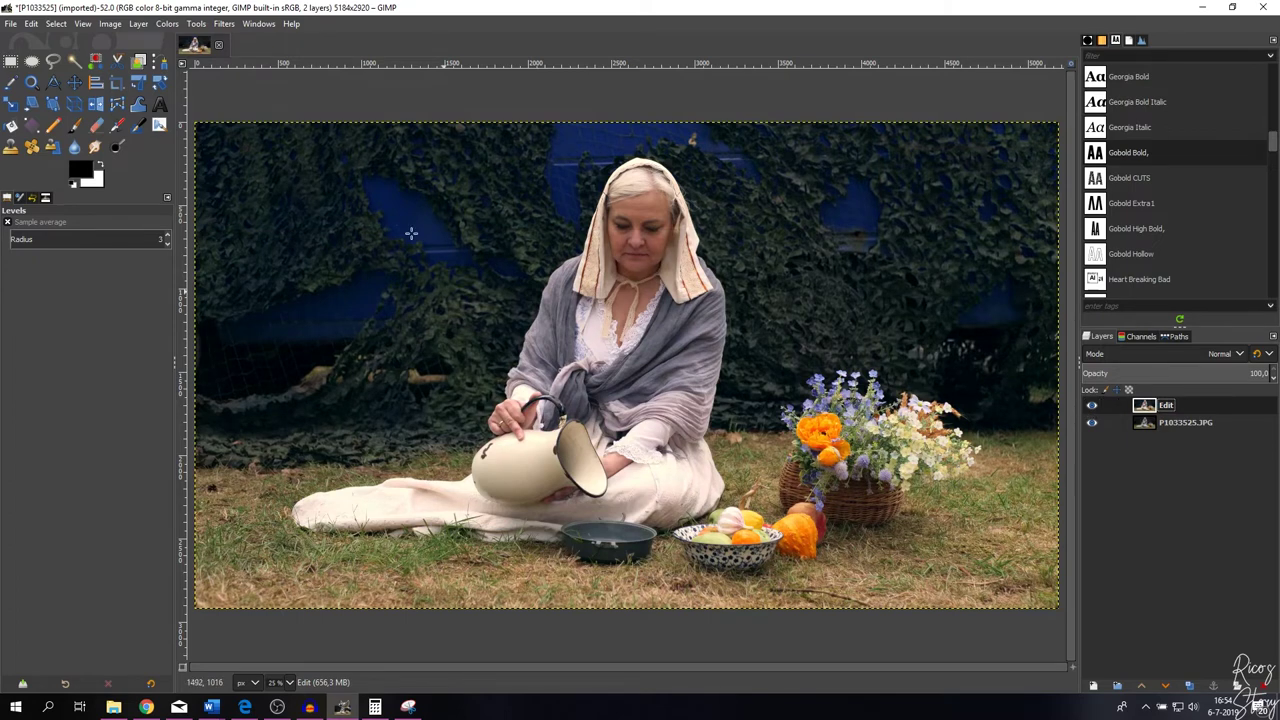
Step: Add control points to the Curves Value curve, compare in Split view, and apply it
left_click(167, 24)
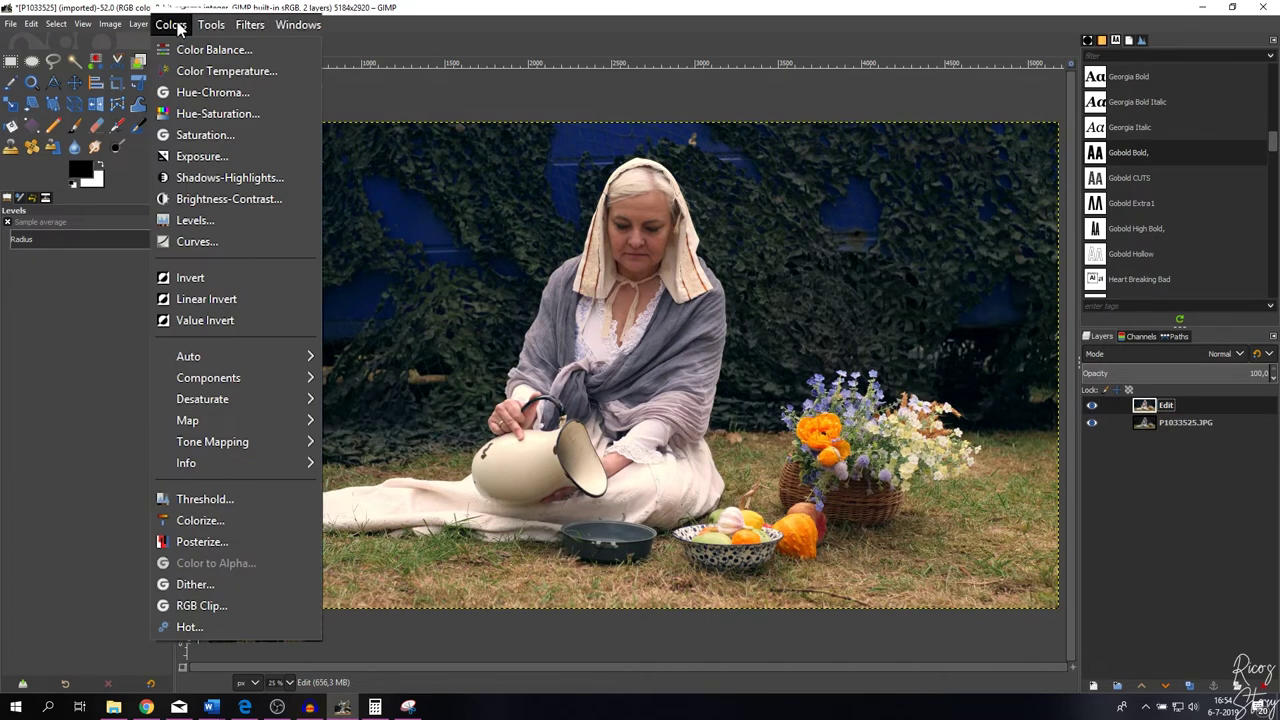
left_click(195, 243)
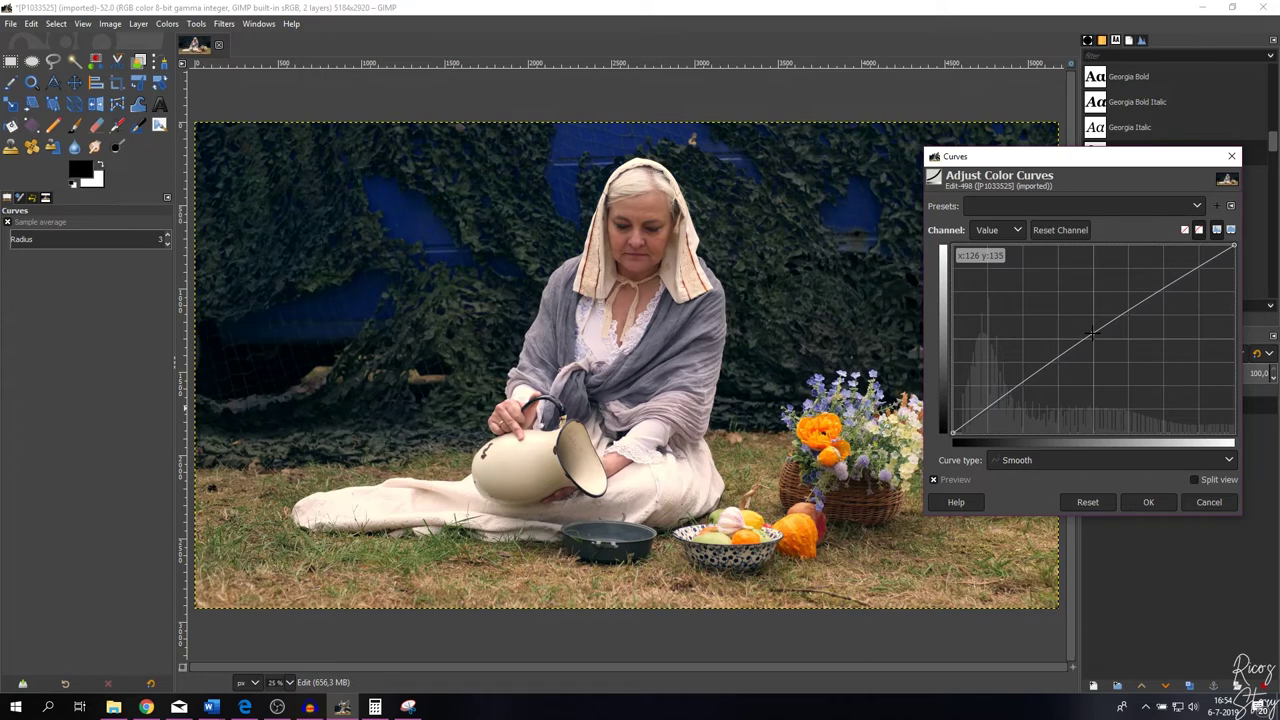
left_click(1093, 334)
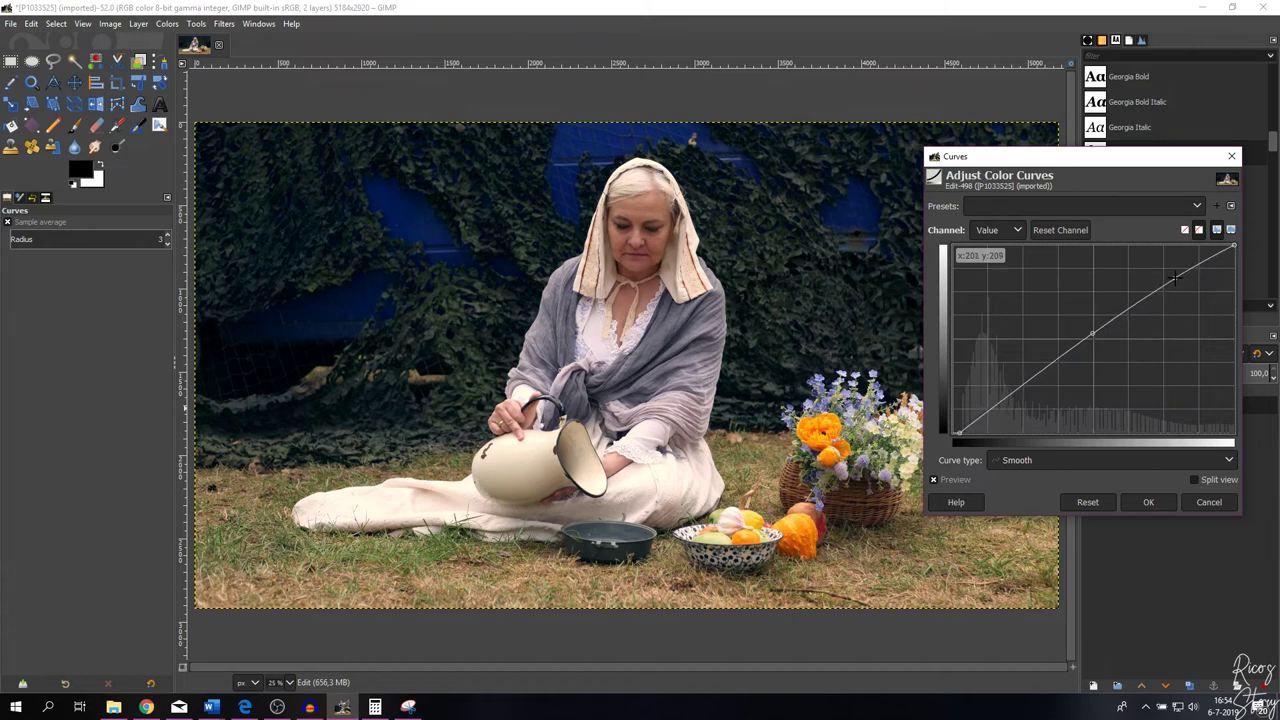
left_click(1196, 479)
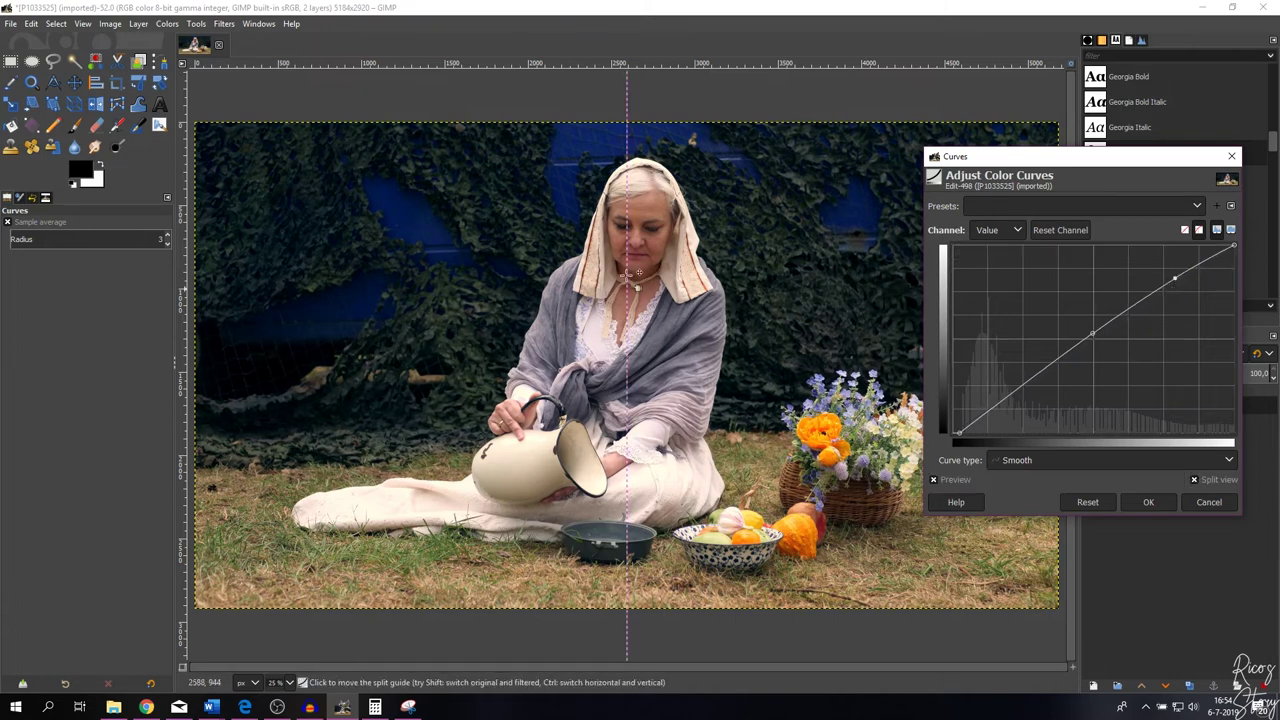
left_click_drag(630, 272, 483, 280)
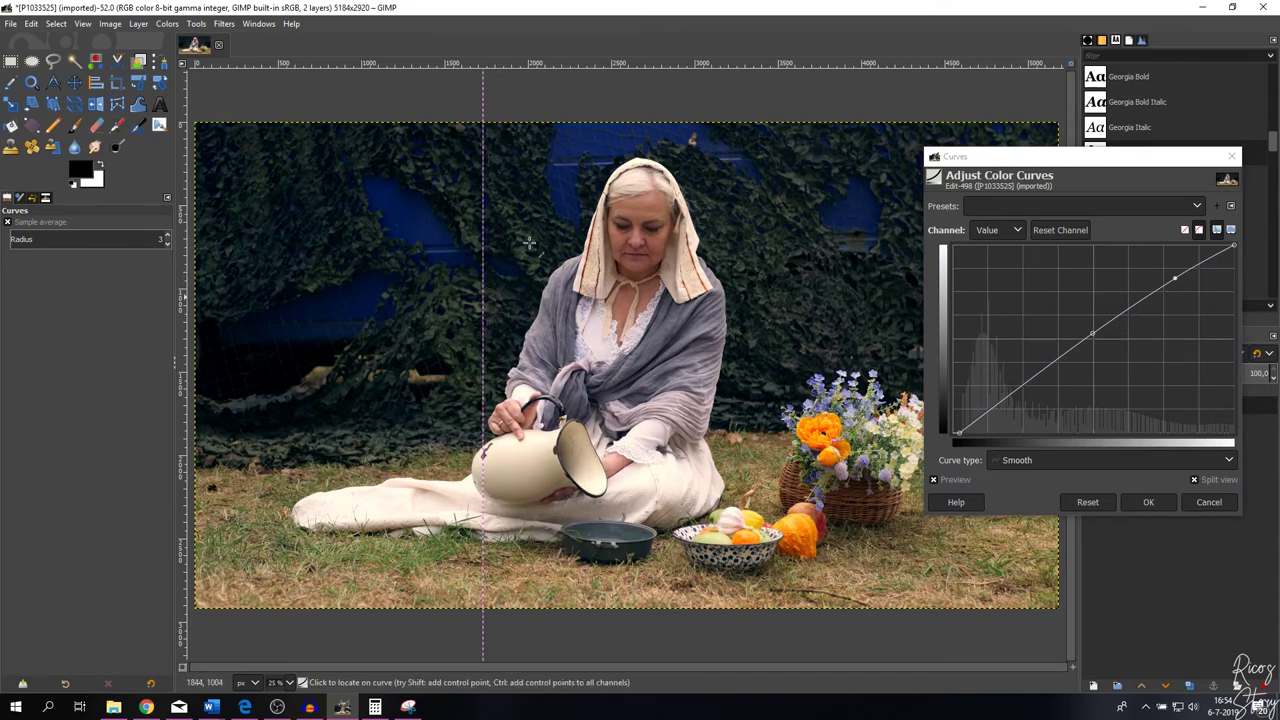
left_click_drag(483, 327, 781, 321)
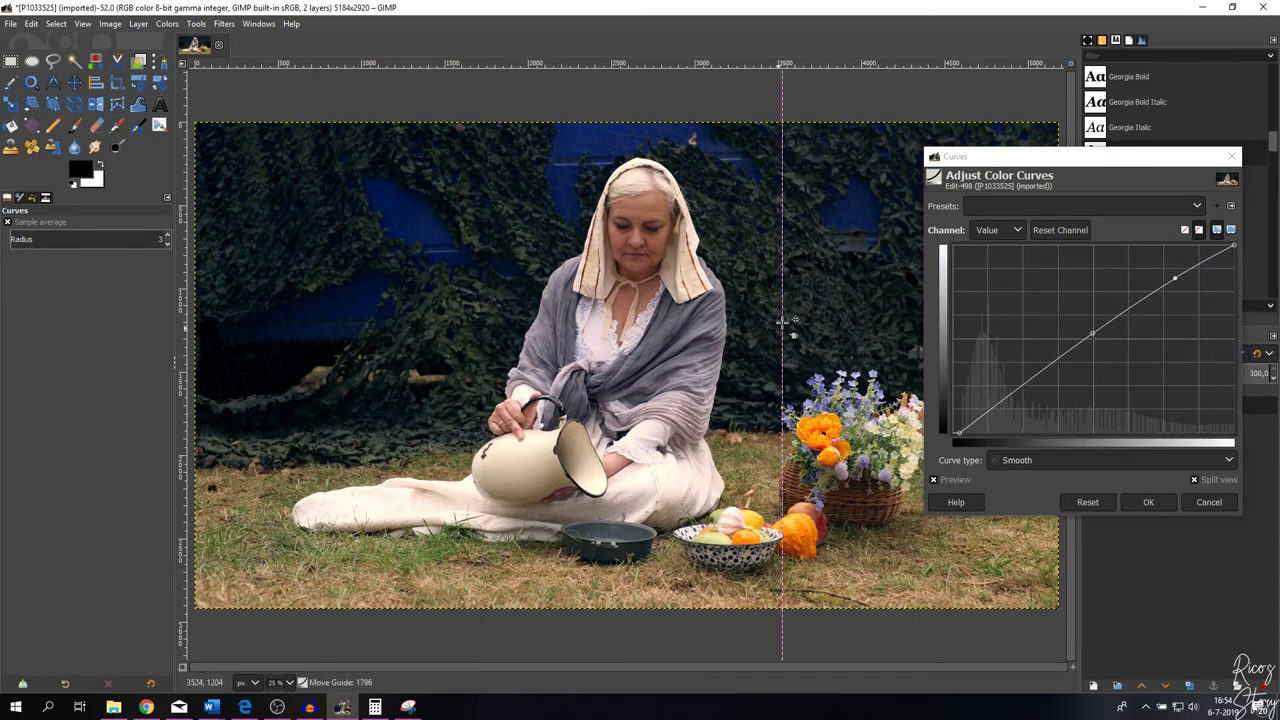
left_click(1149, 503)
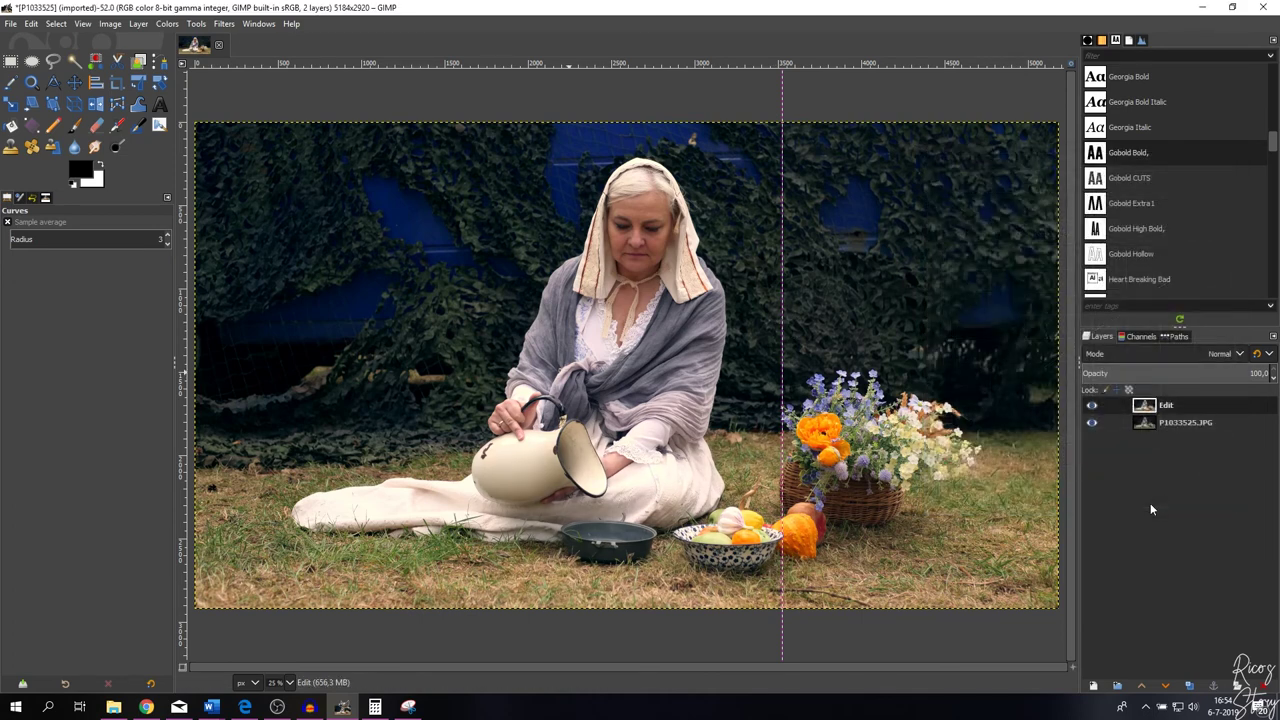